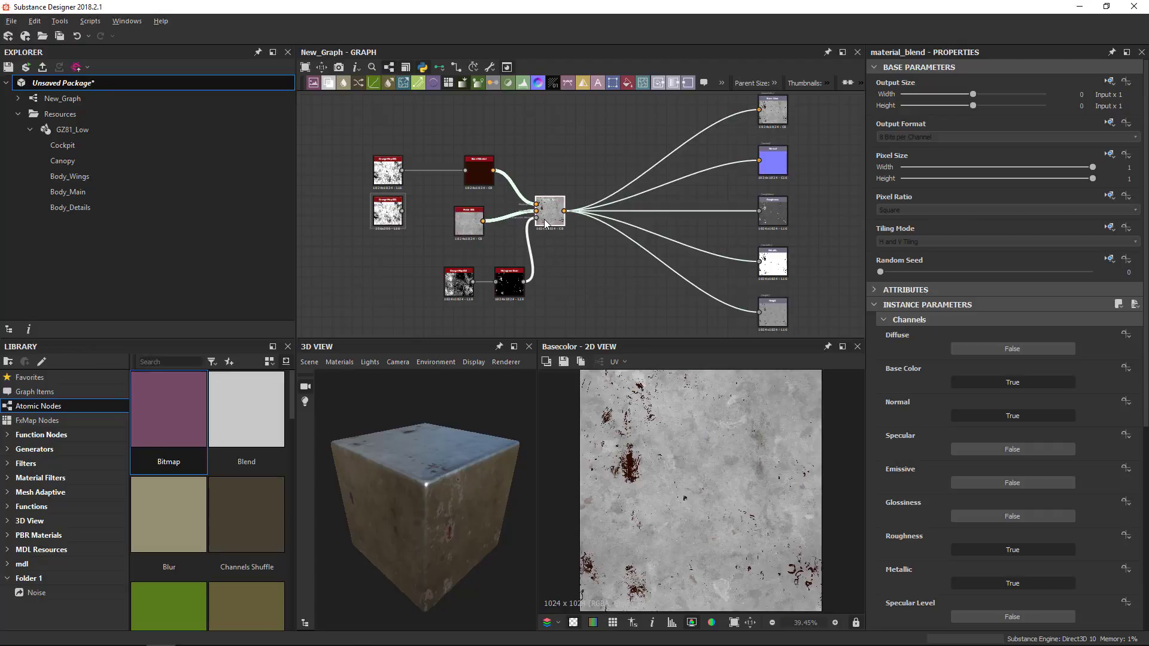
Preview the Grunge Map, then the Material Blend Basecolor, and select the Histogram Scan node.
double_click(392, 178)
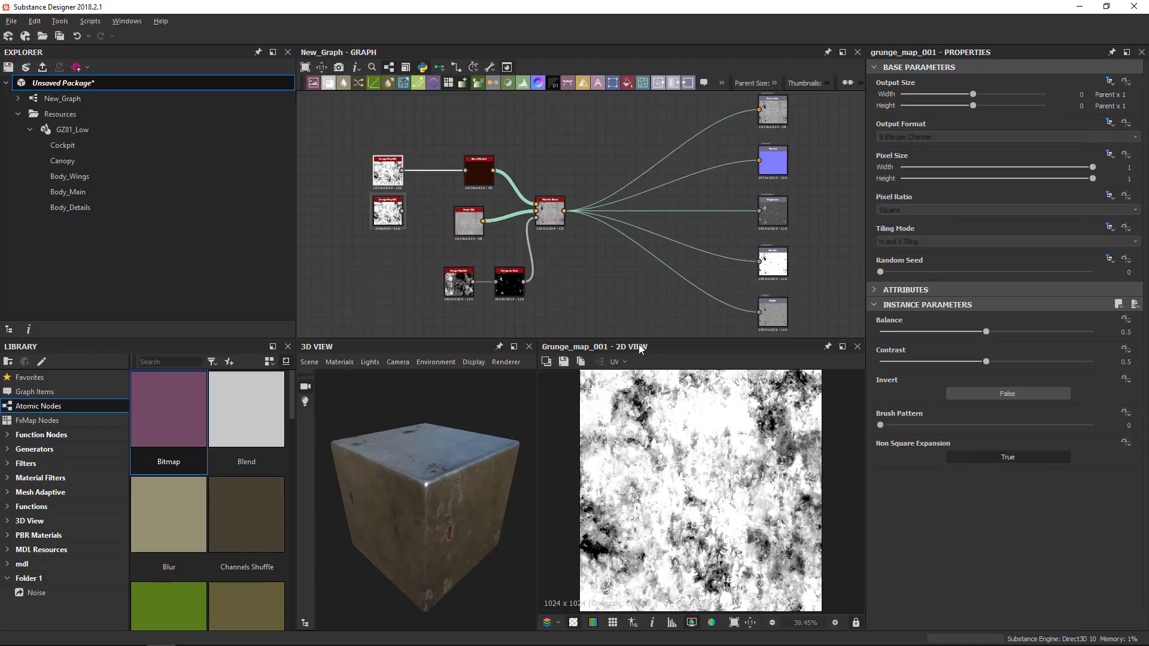
double_click(551, 220)
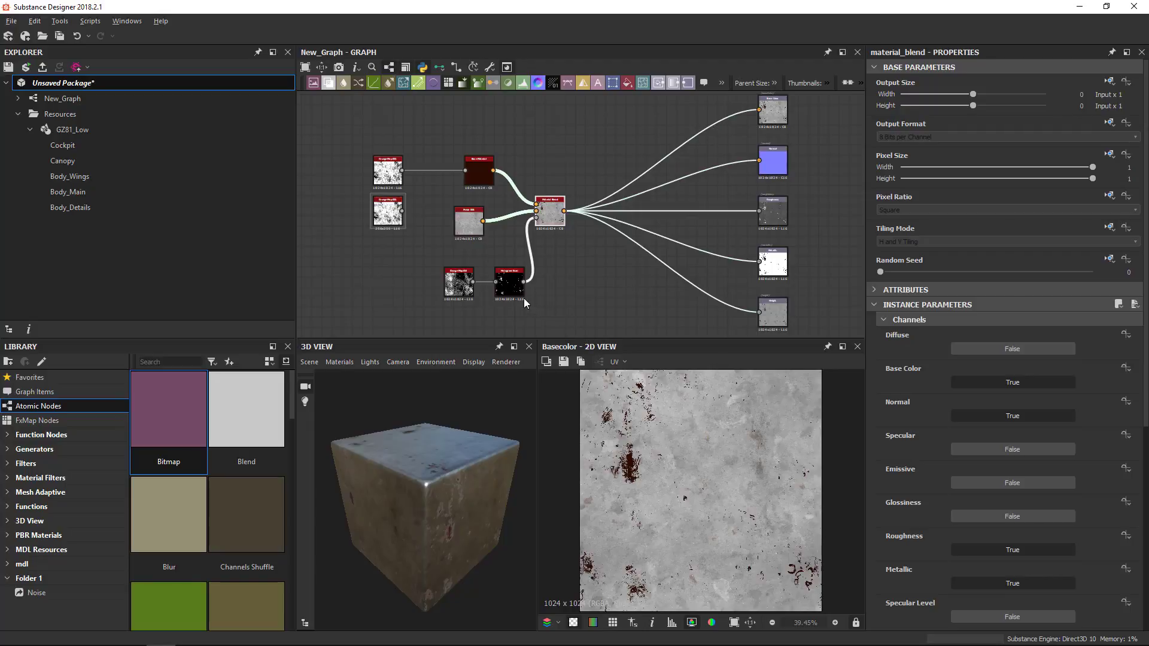
click(508, 284)
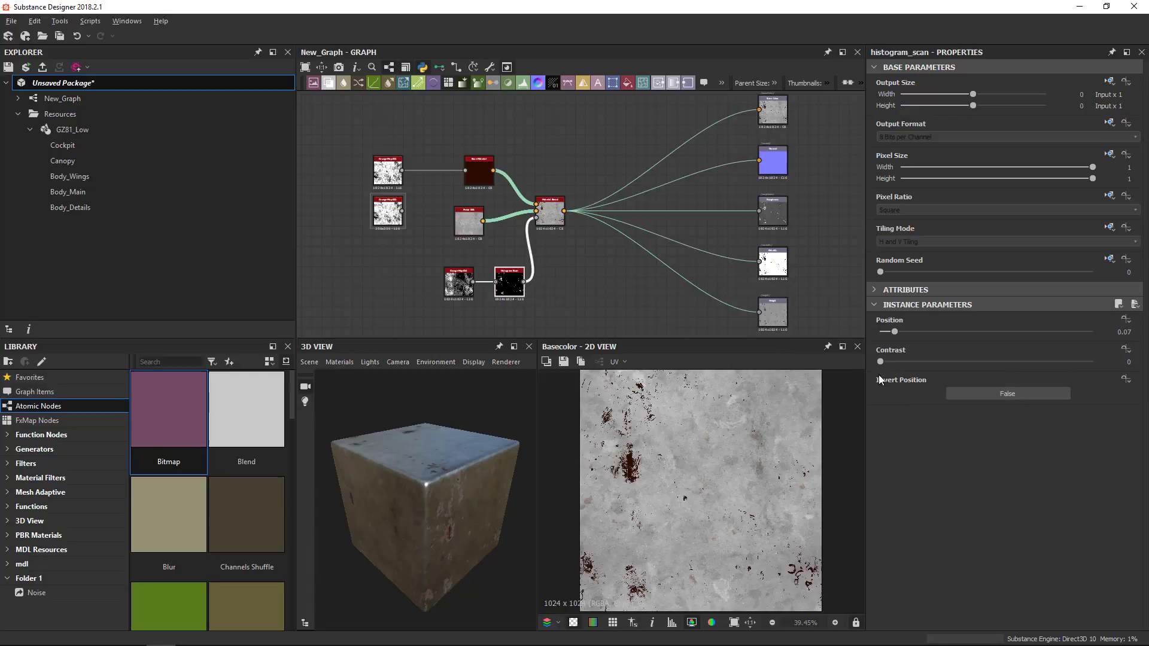
Raise the Histogram Scan Position, then bring it back down through 0.43 to 0.29.
drag(895, 333, 992, 333)
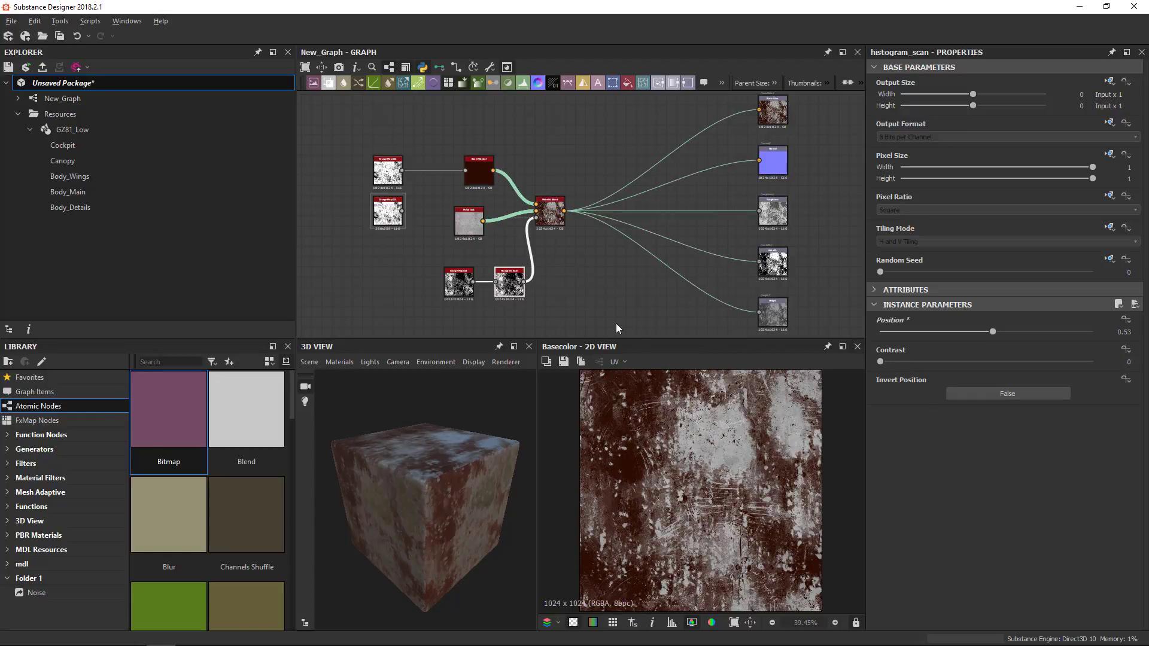
mouse_move(990, 329)
mouse_down()
mouse_move(896, 335)
mouse_move(973, 340)
mouse_up()
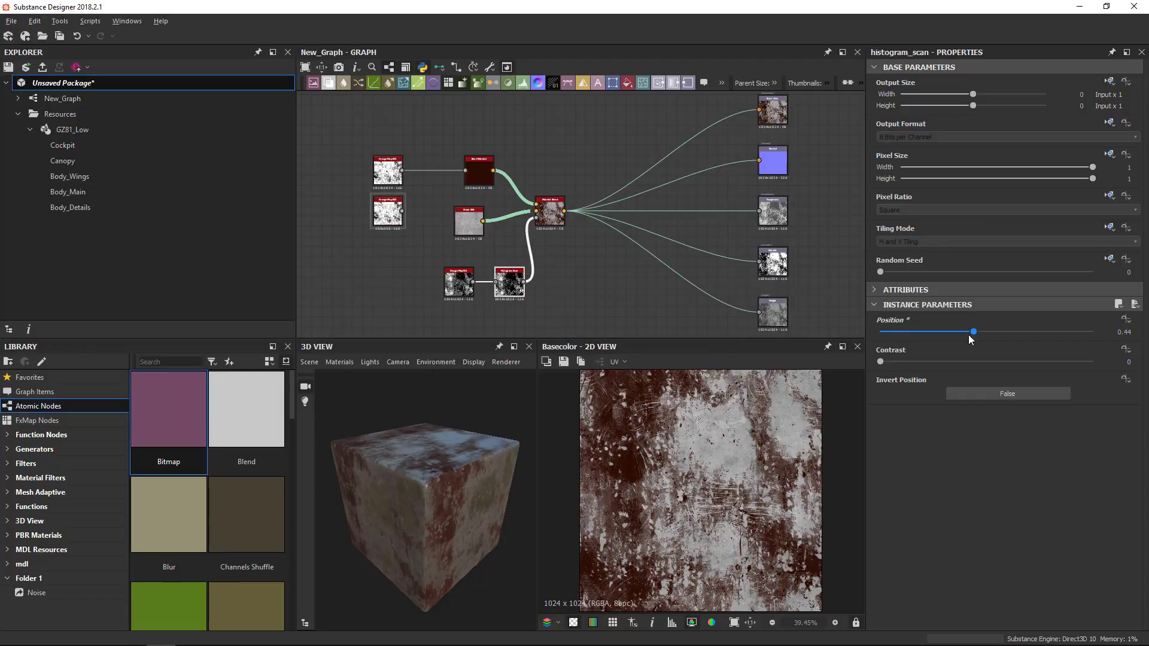
drag(968, 335, 941, 332)
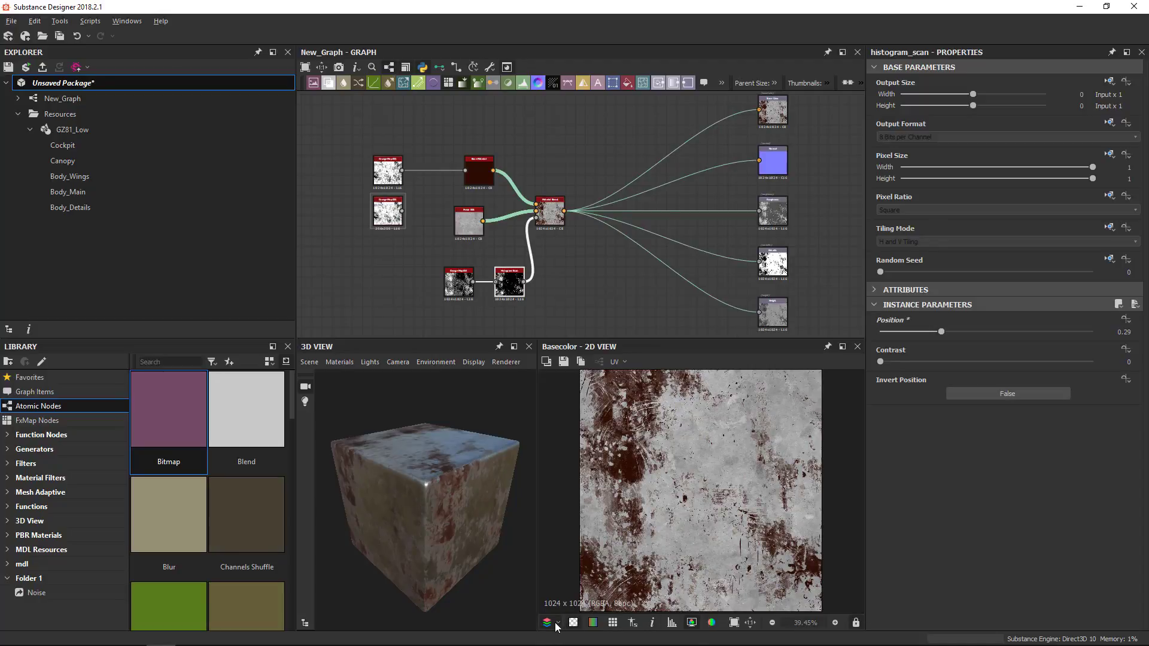
click(557, 623)
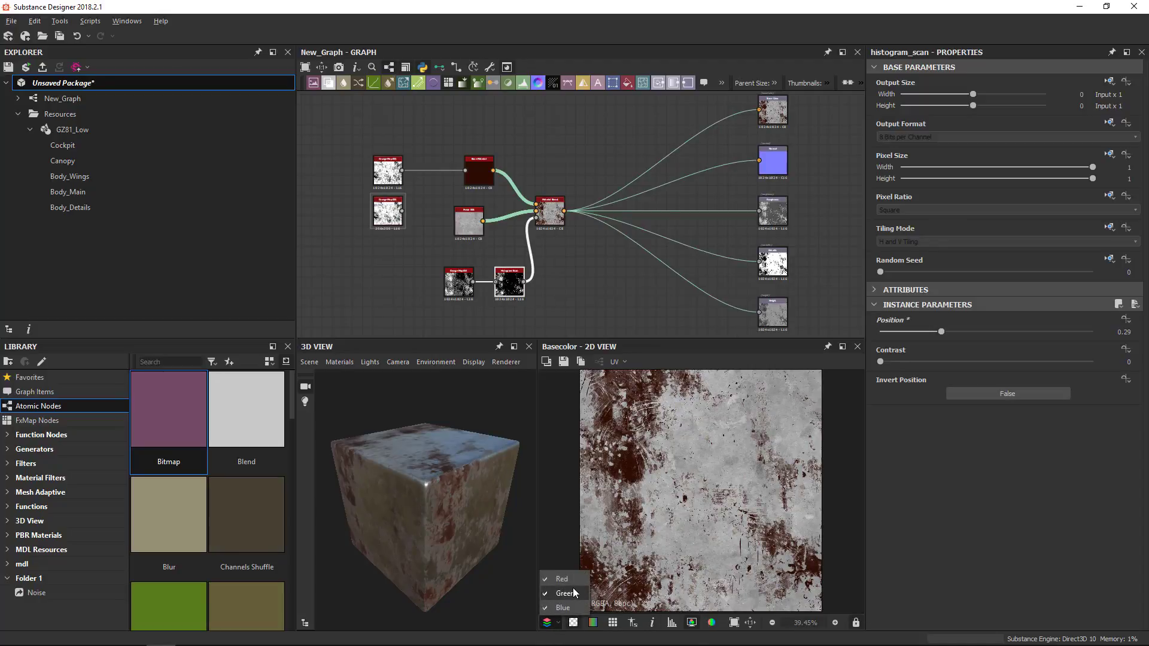
click(573, 579)
click(558, 623)
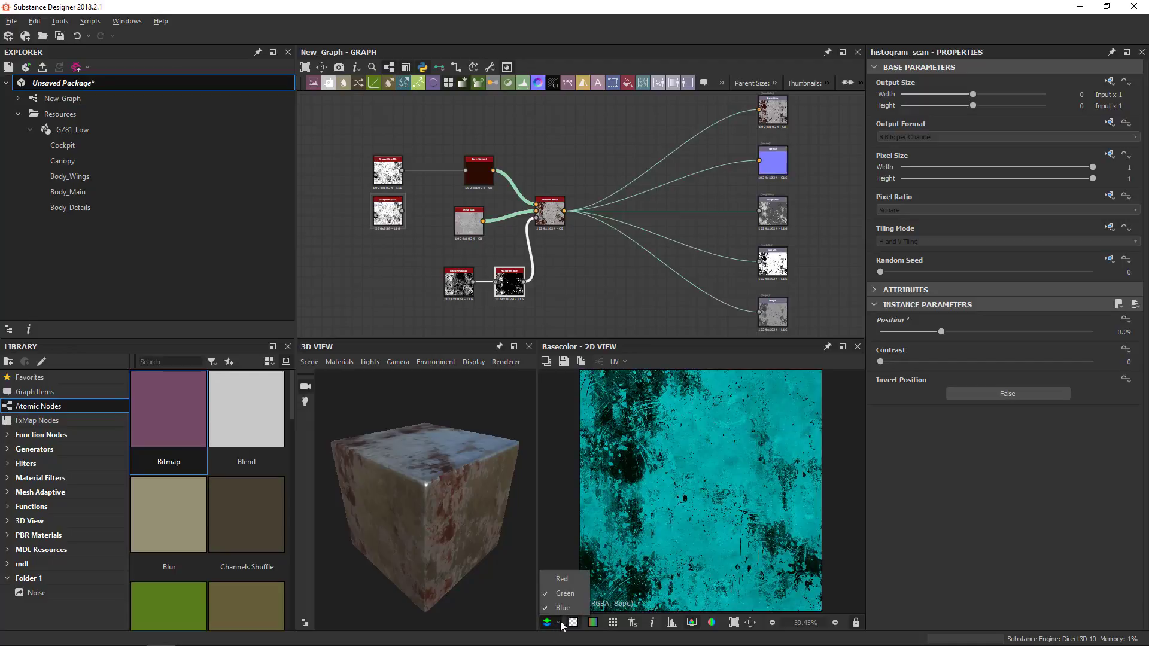
click(561, 610)
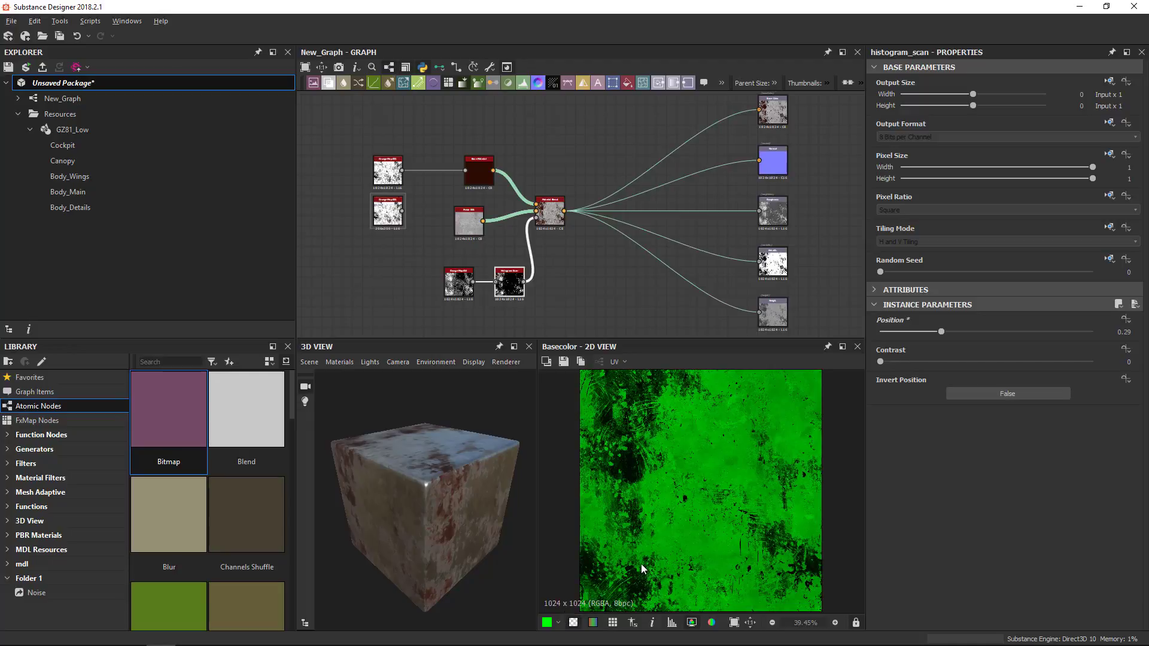
click(594, 623)
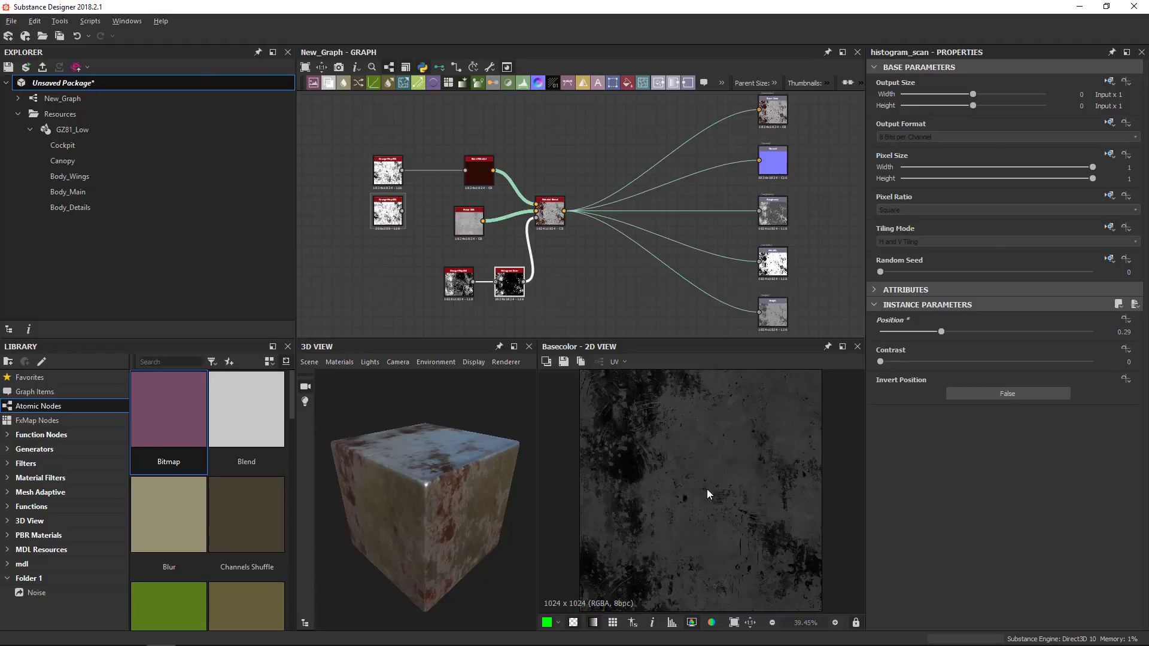
click(593, 623)
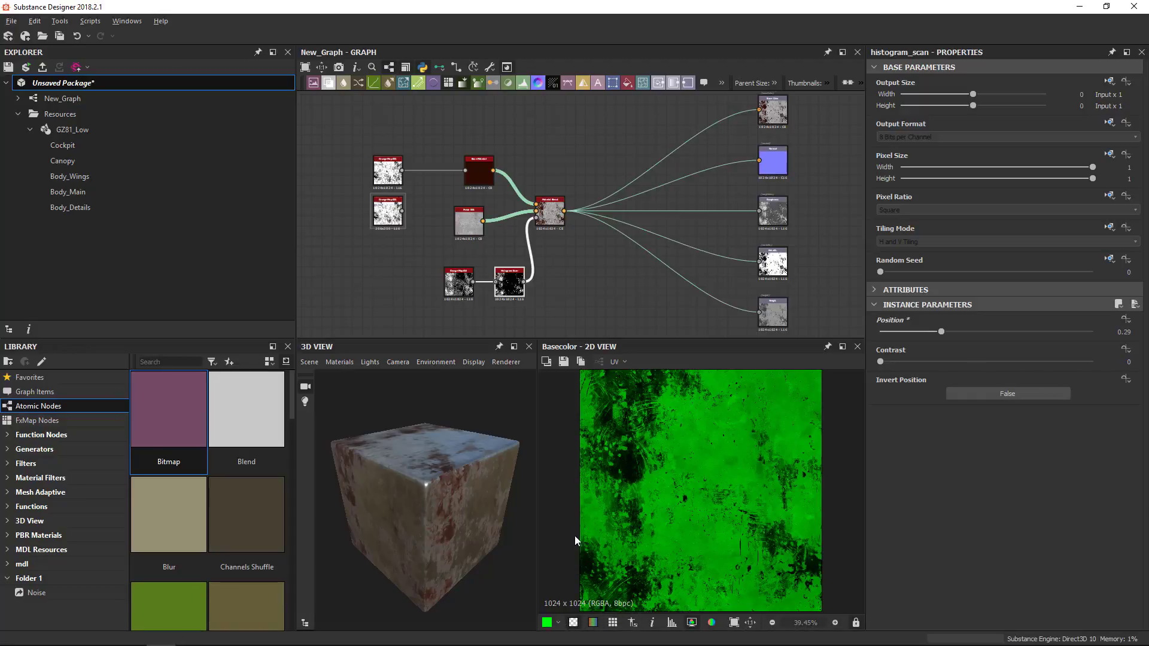
click(547, 624)
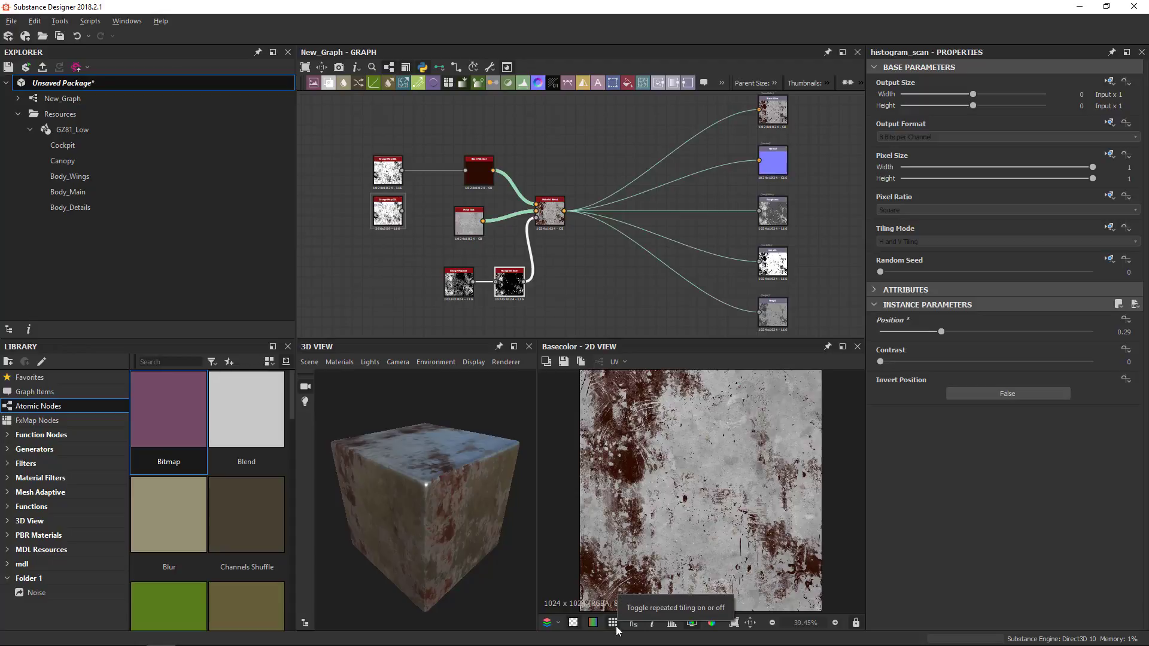
Zoom out and tile the Basecolor preview, toggling tiling off and back on with Spacebar.
scroll(616, 628, down, 1)
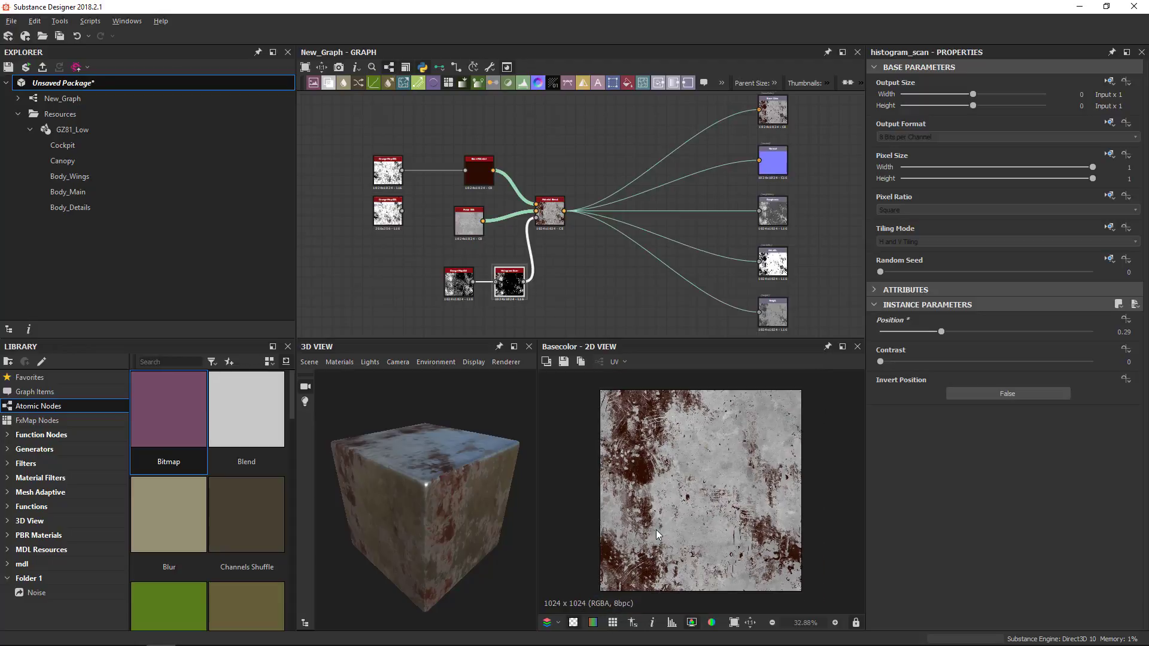
click(612, 623)
scroll(718, 485, down, 2)
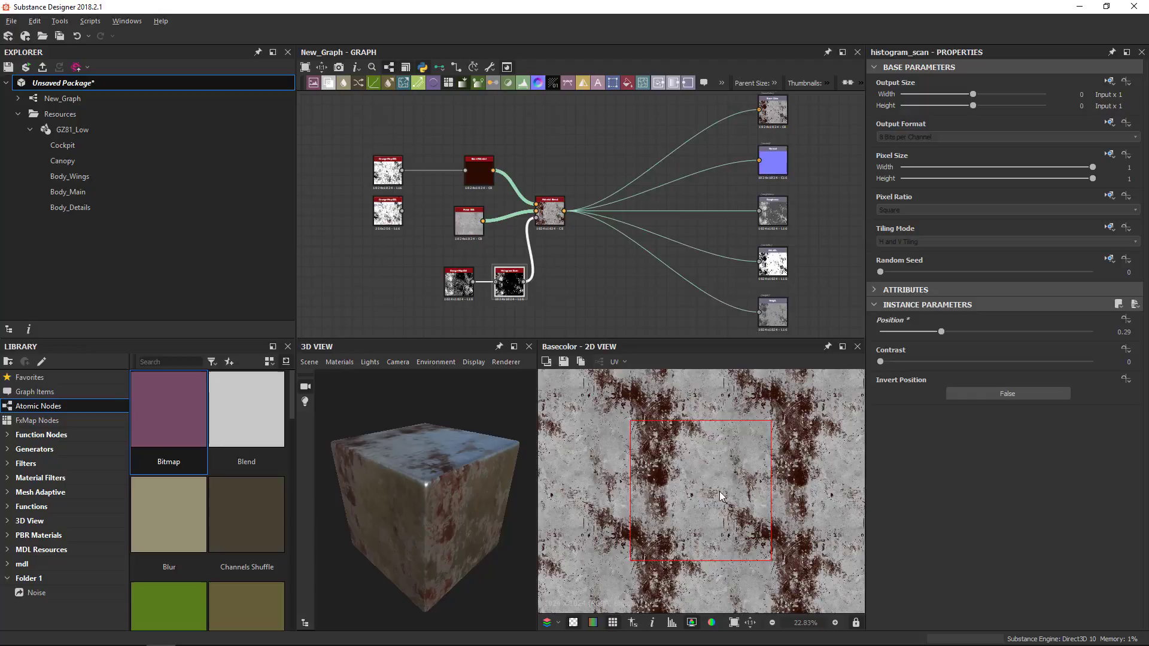
key(space)
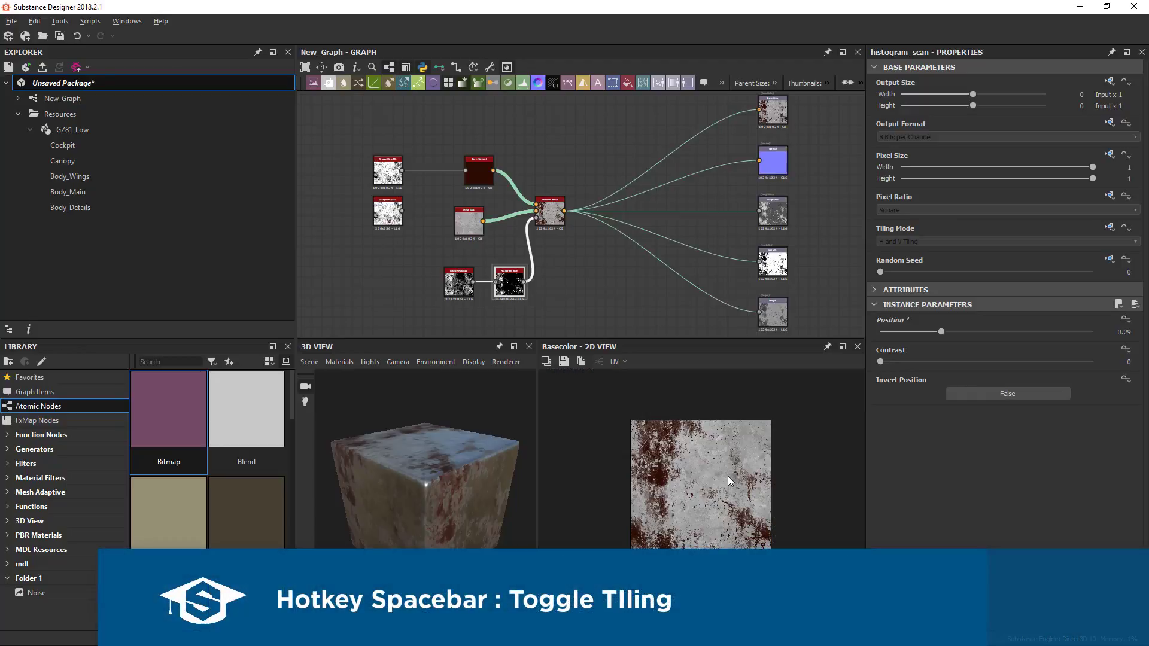
key(space)
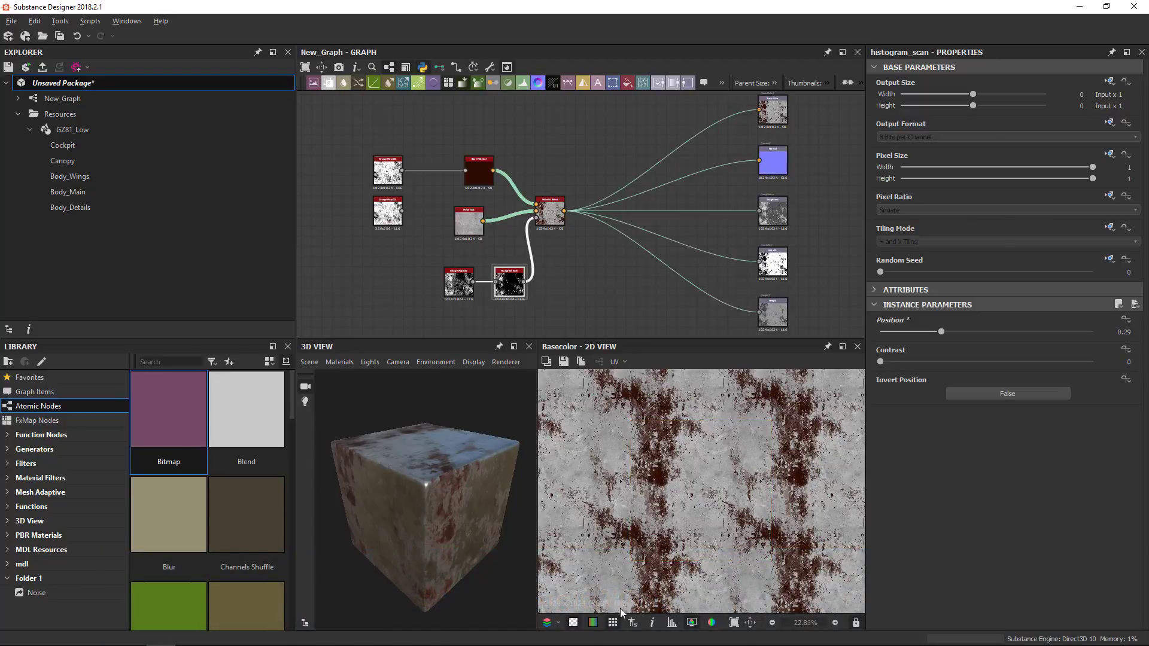
Turn tiling off, deselect nodes to show graph attributes, and adjust Physical Size x.
click(632, 622)
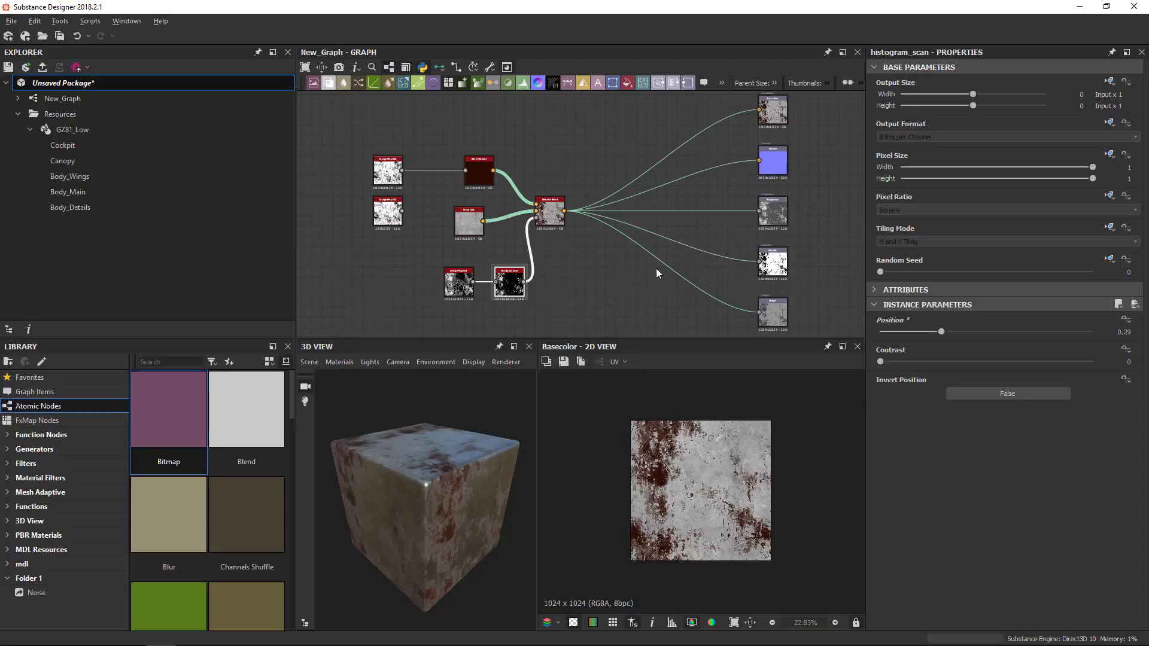
click(596, 287)
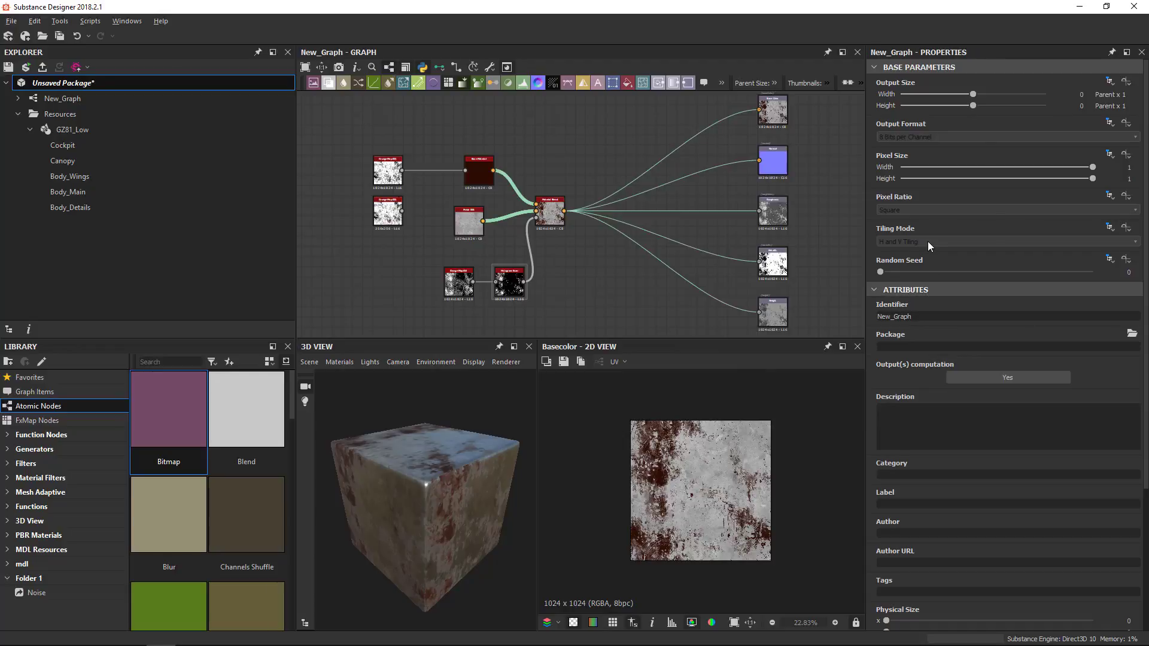
scroll(939, 353, down, 5)
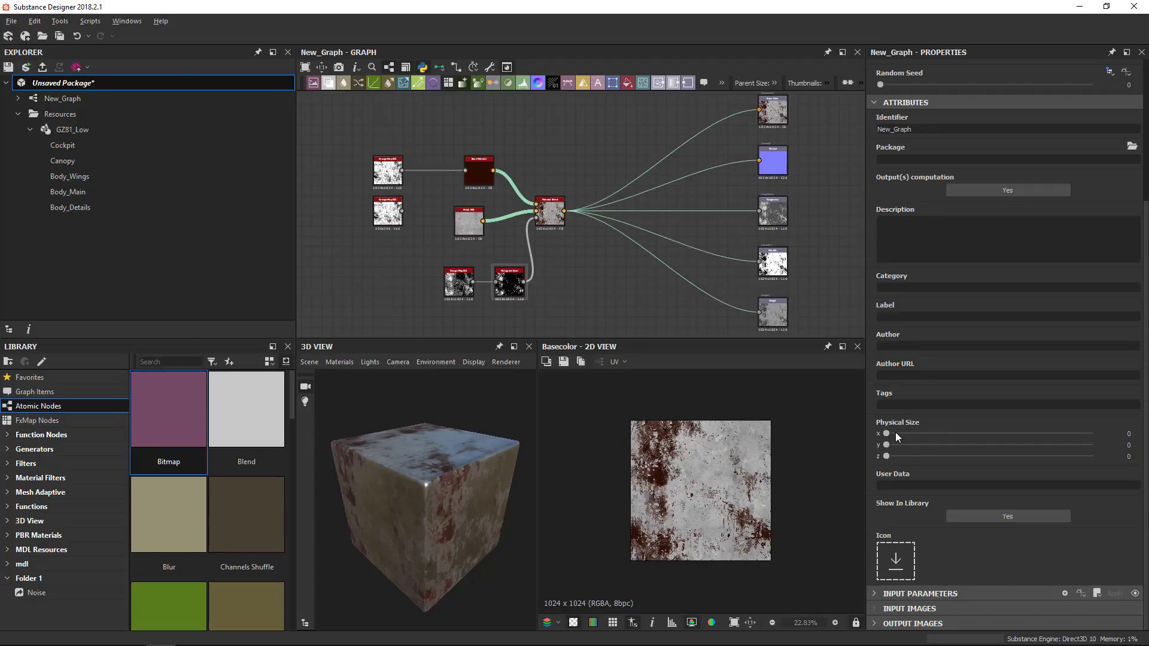
mouse_move(889, 434)
mouse_down()
mouse_move(941, 434)
mouse_move(900, 449)
mouse_move(918, 451)
mouse_move(886, 449)
mouse_move(885, 434)
mouse_up()
Show the Basecolor's pixel information readout, enlarge the panel, zoom in, then close the readout.
click(652, 623)
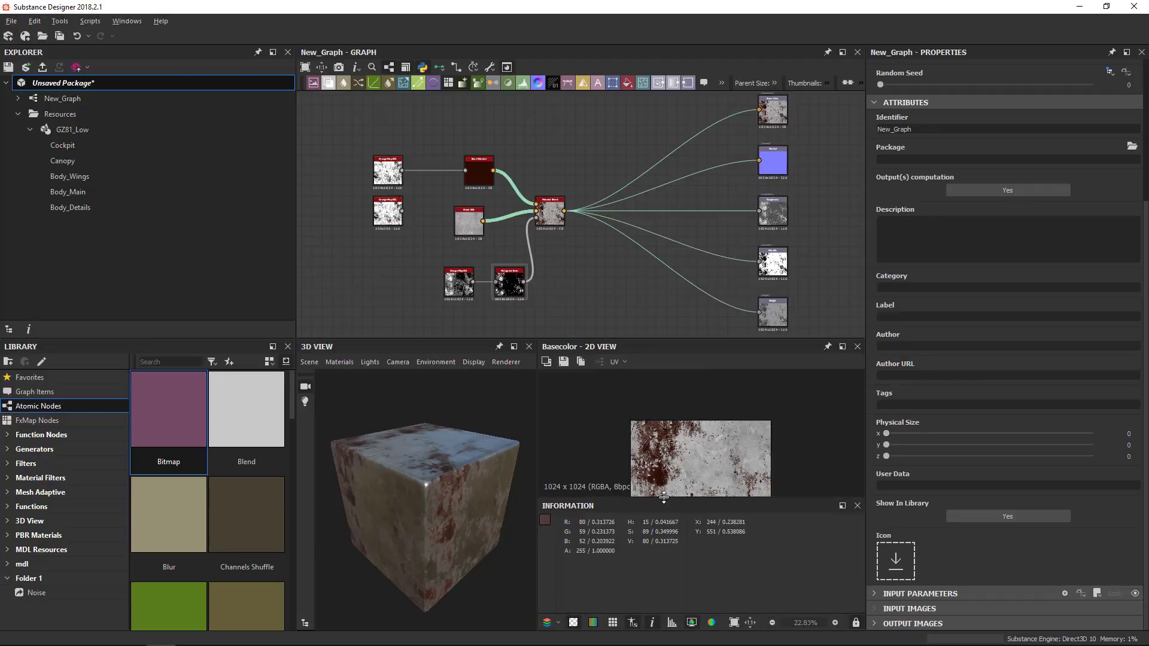
drag(664, 498, 662, 546)
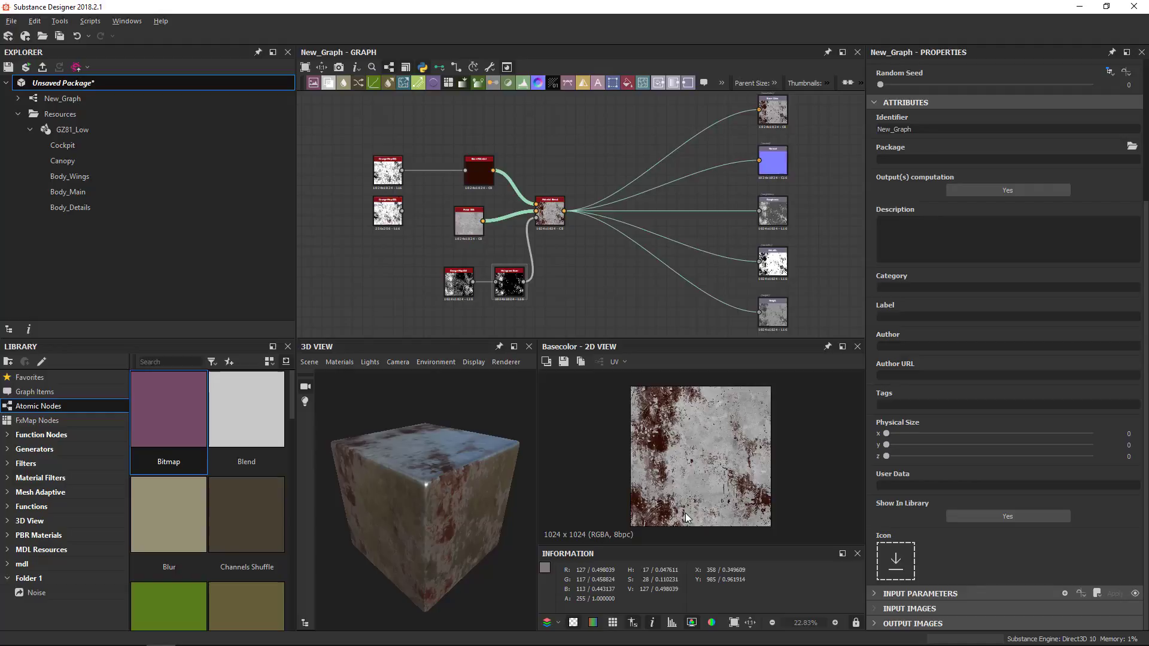
scroll(696, 437, up, 5)
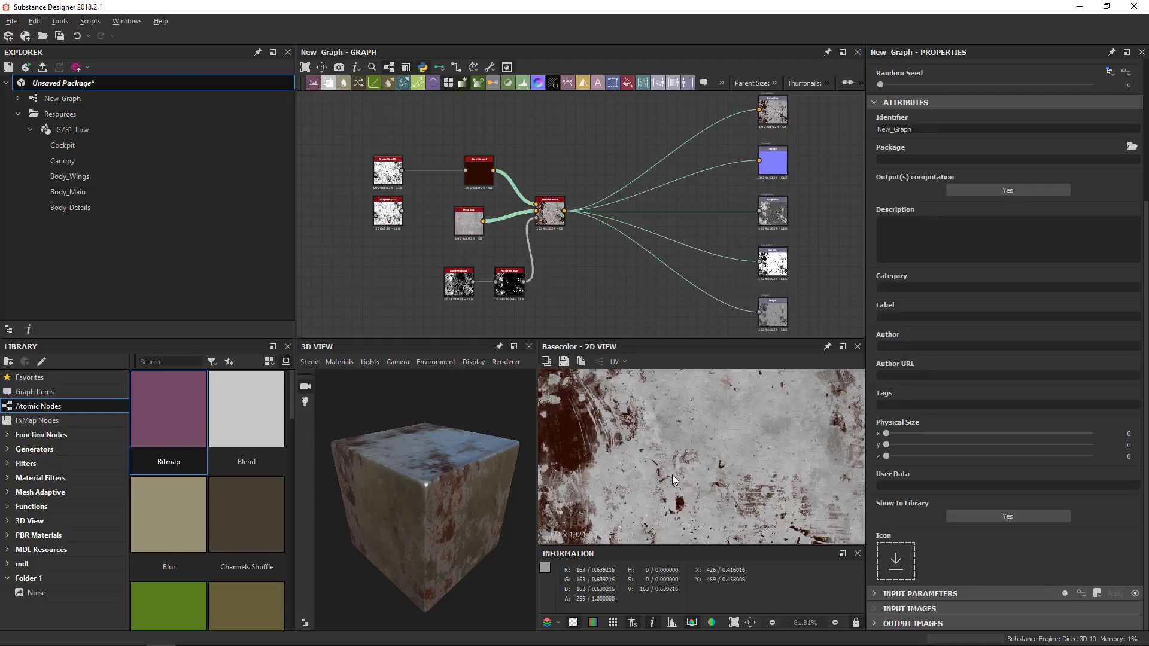
click(653, 623)
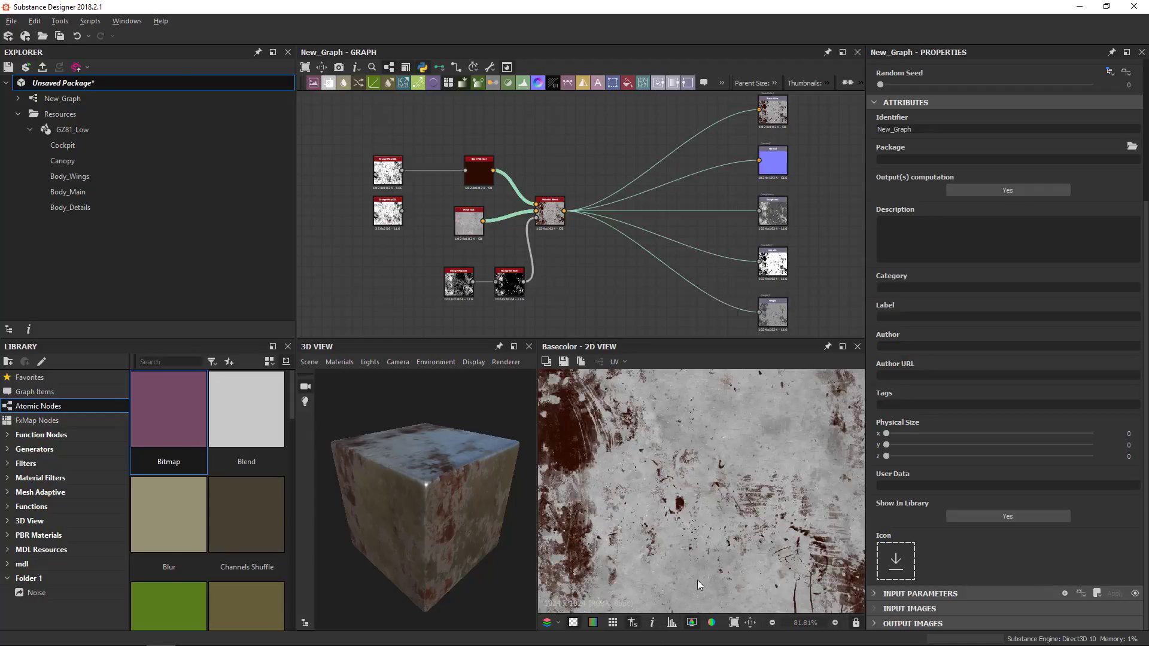
Show the Basecolor histogram, look at its channel choices, then close it.
click(671, 623)
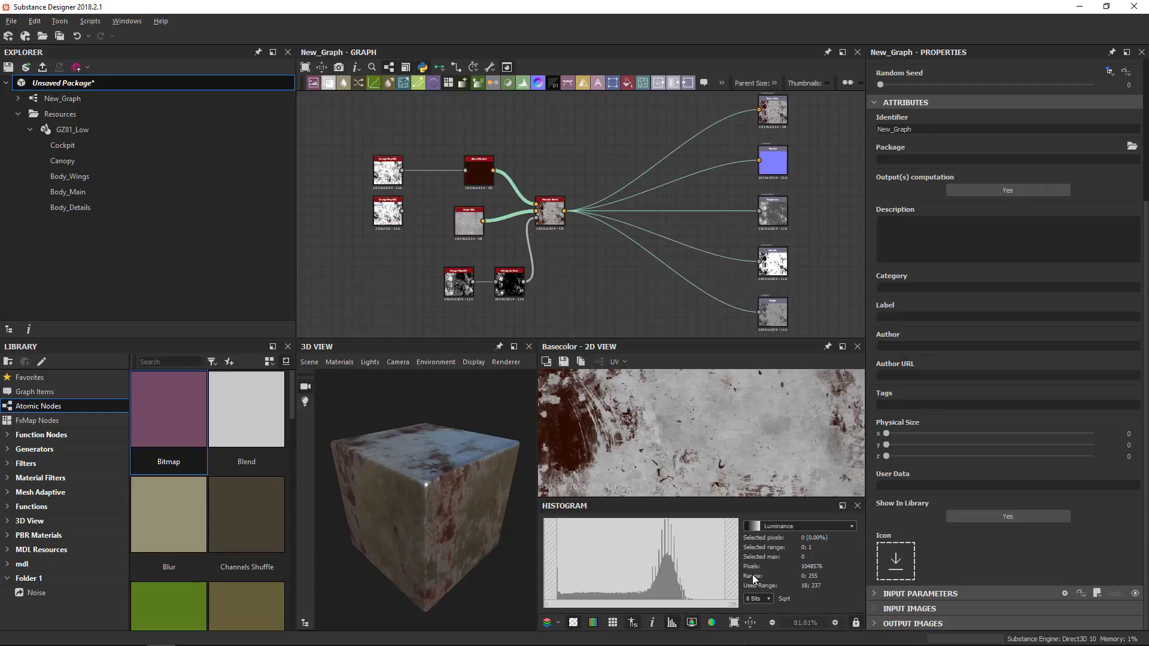
click(848, 528)
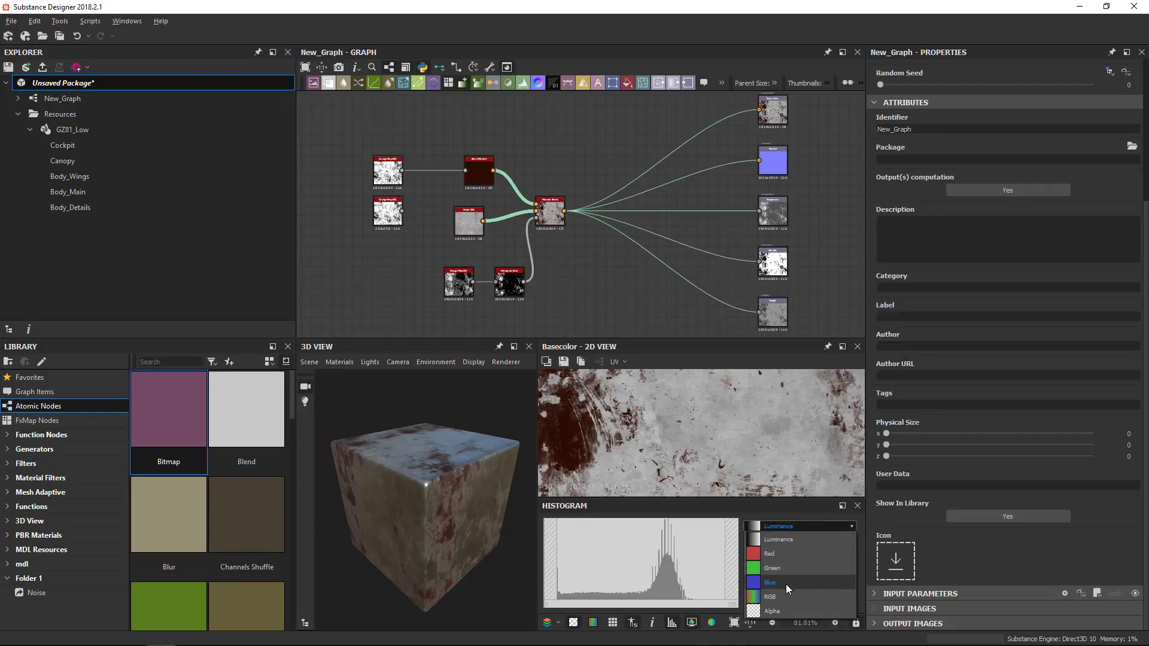
click(692, 623)
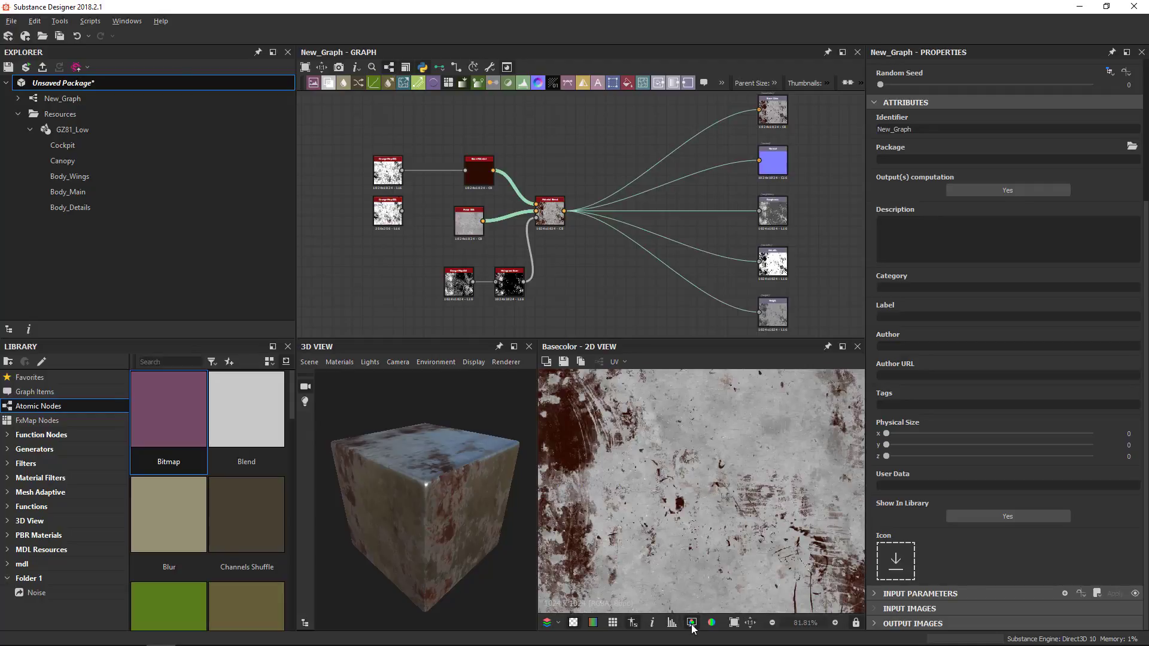
Switch the colour display mode and back to normal, then fit the texture to the view.
click(692, 623)
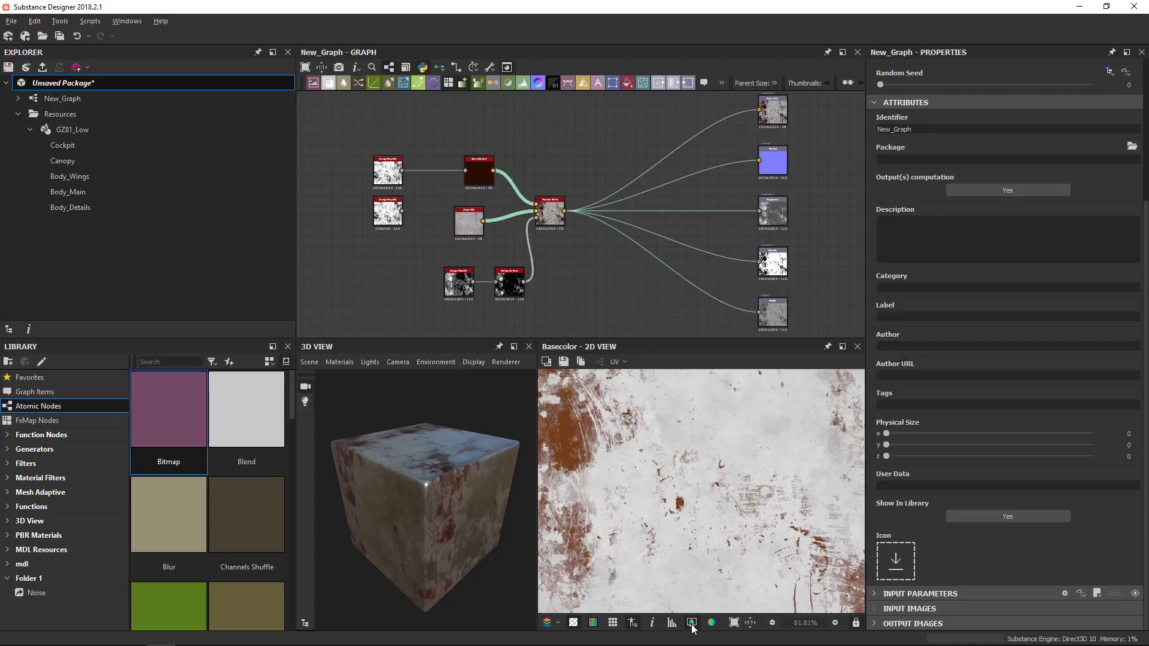
click(692, 624)
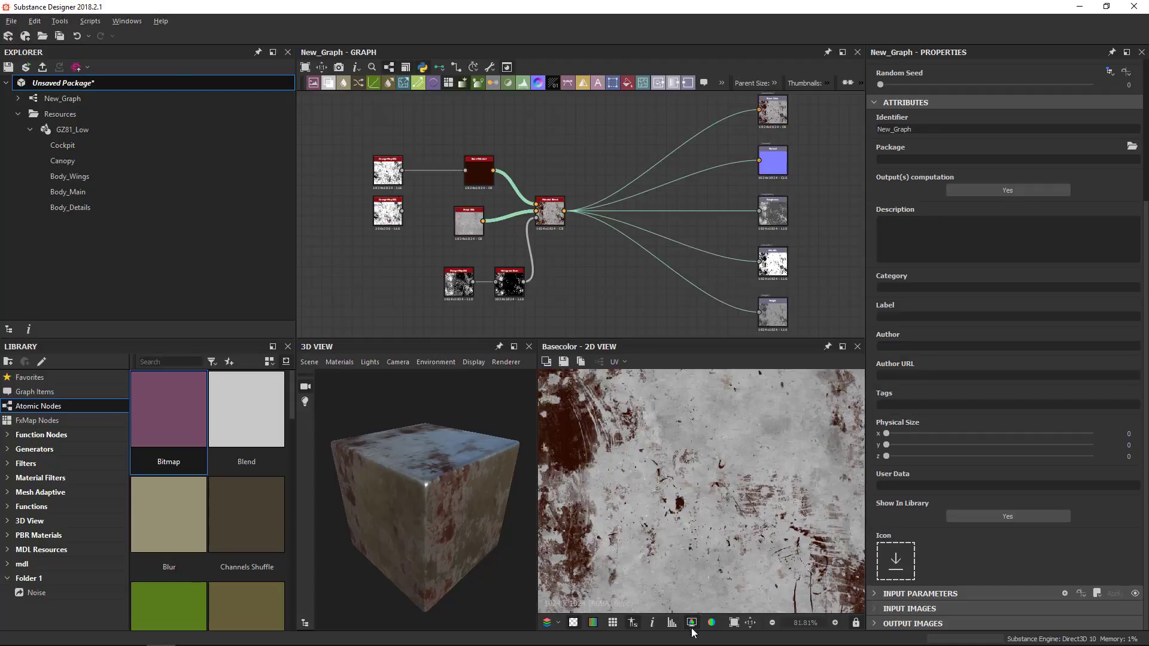
click(734, 623)
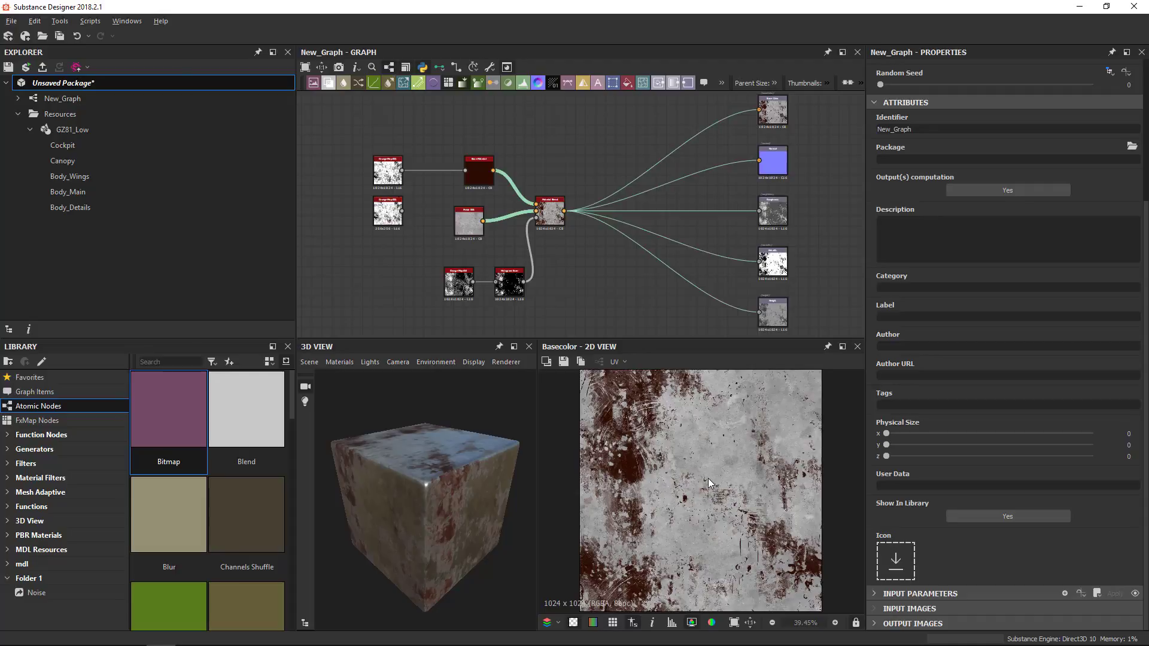
Zoom the Basecolor preview: fit with F, view at 100%, toggle zoom with Z, then zoom in.
scroll(708, 478, down, 4)
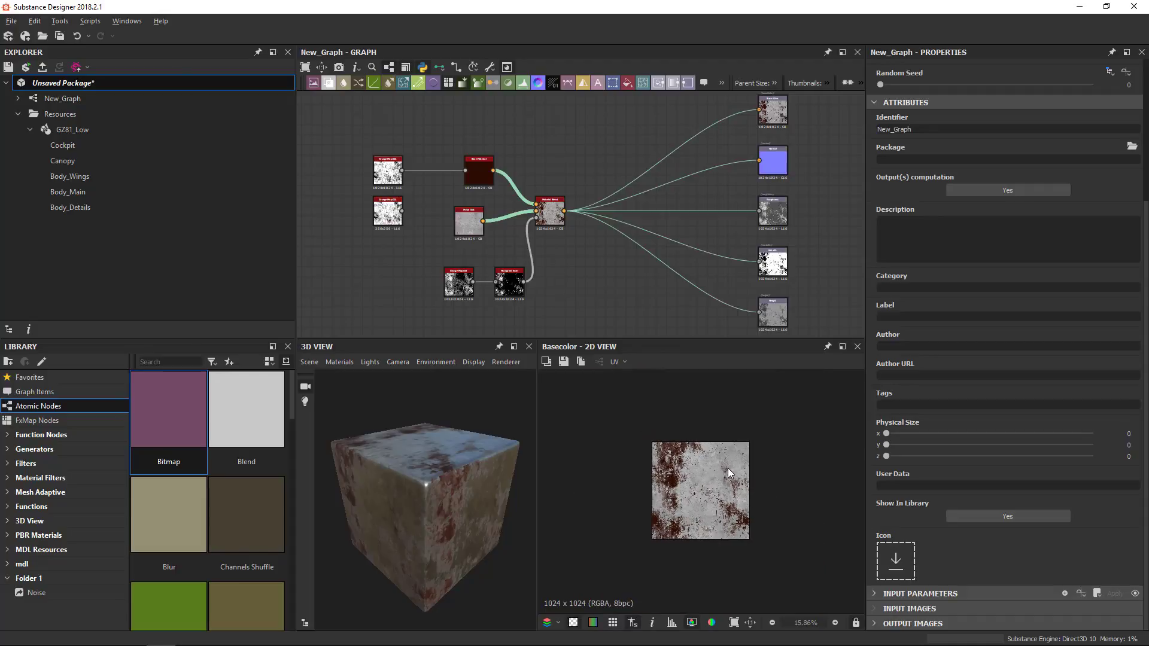
key(f)
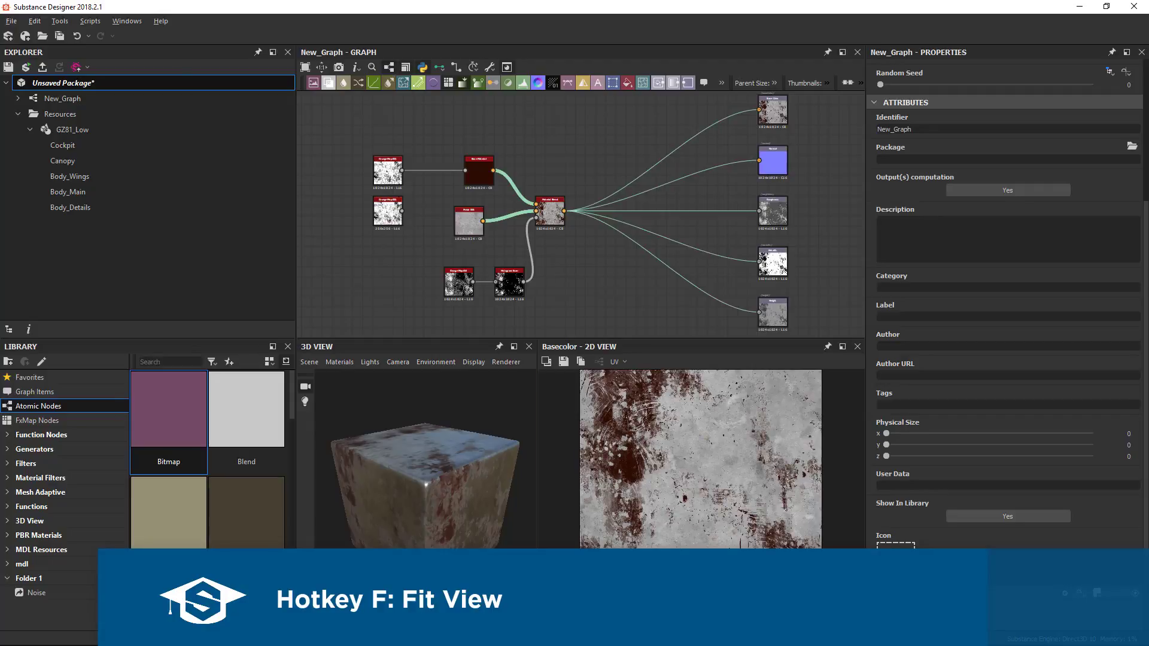
scroll(723, 536, up, 4)
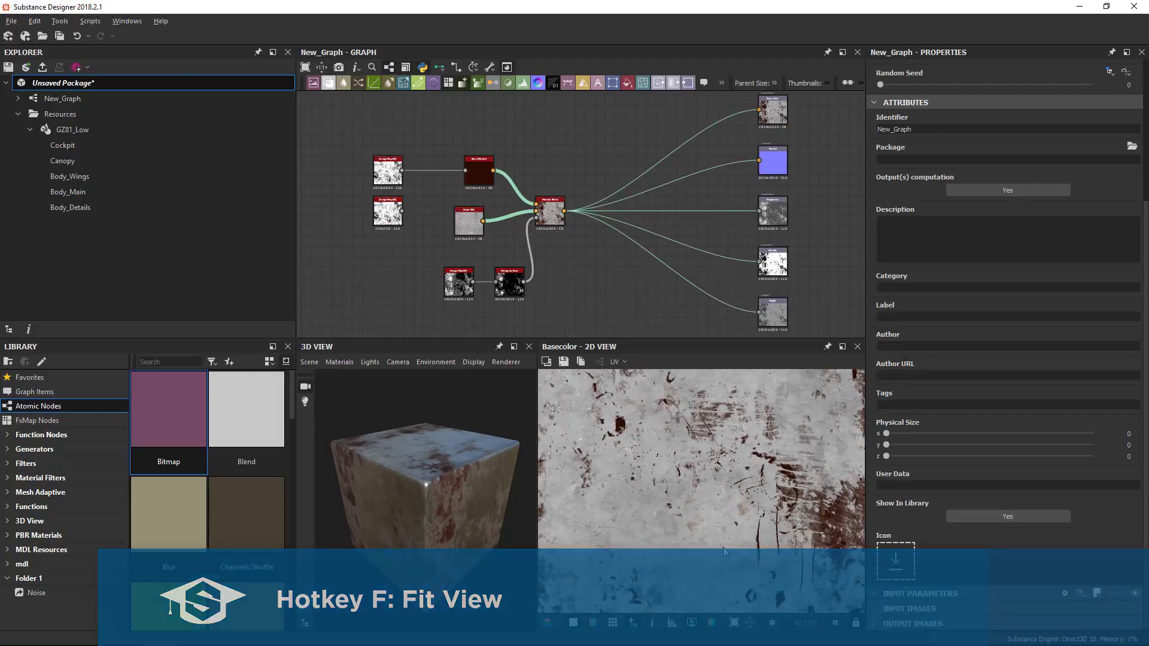
click(750, 623)
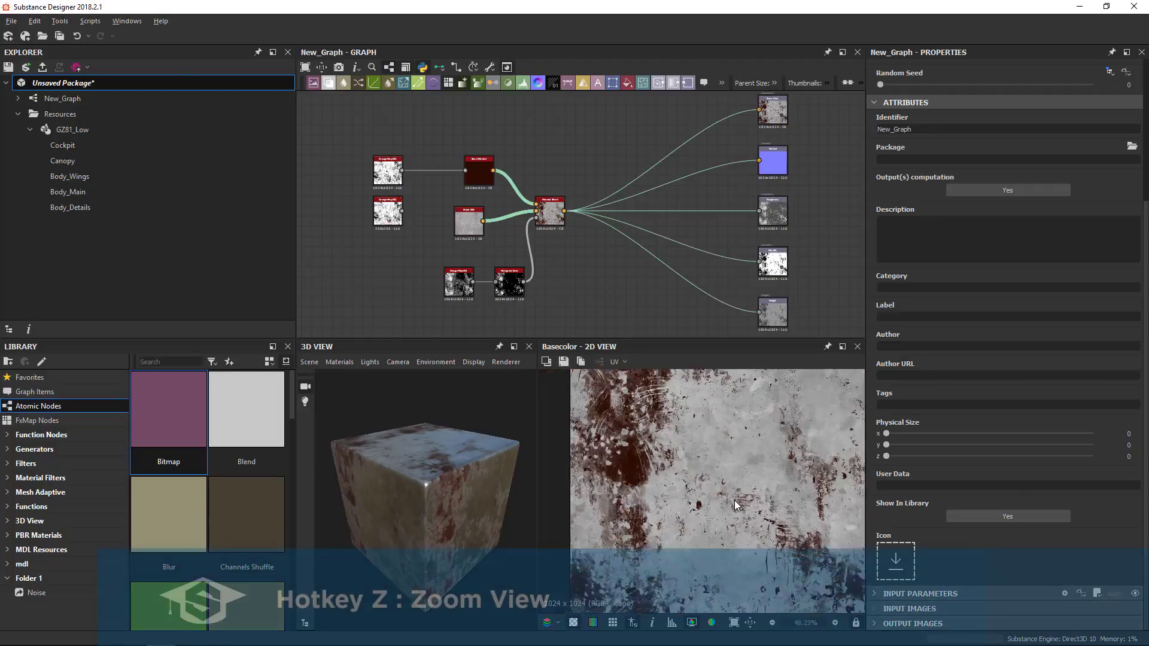
key(z)
key(z)
key(z)
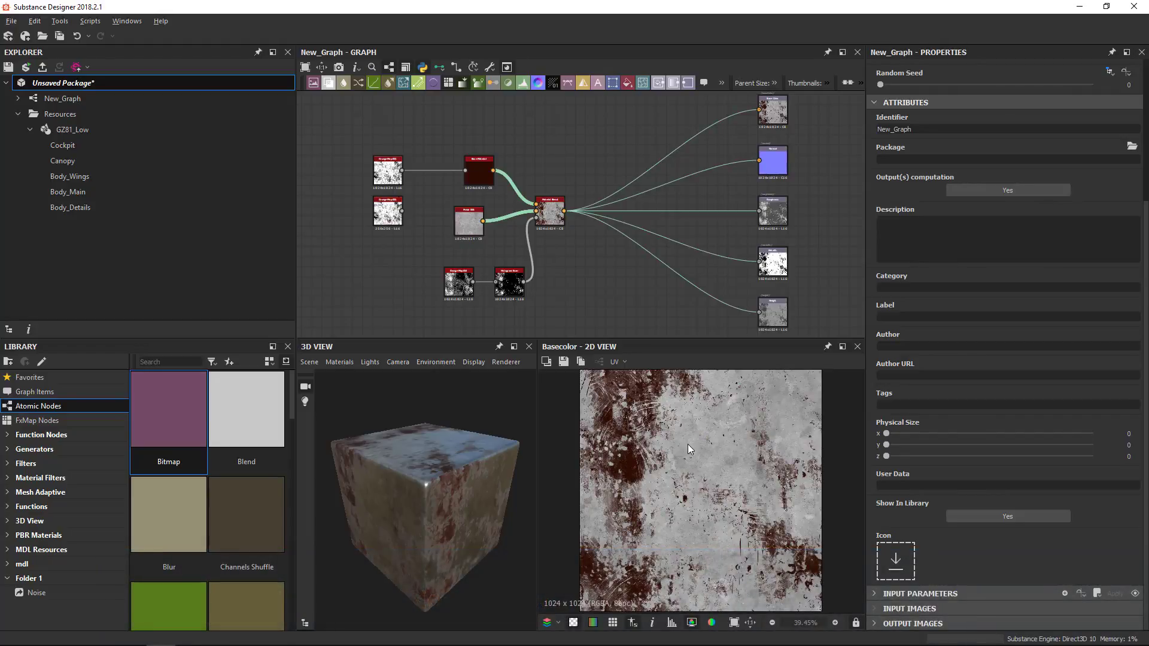
scroll(687, 451, up, 1)
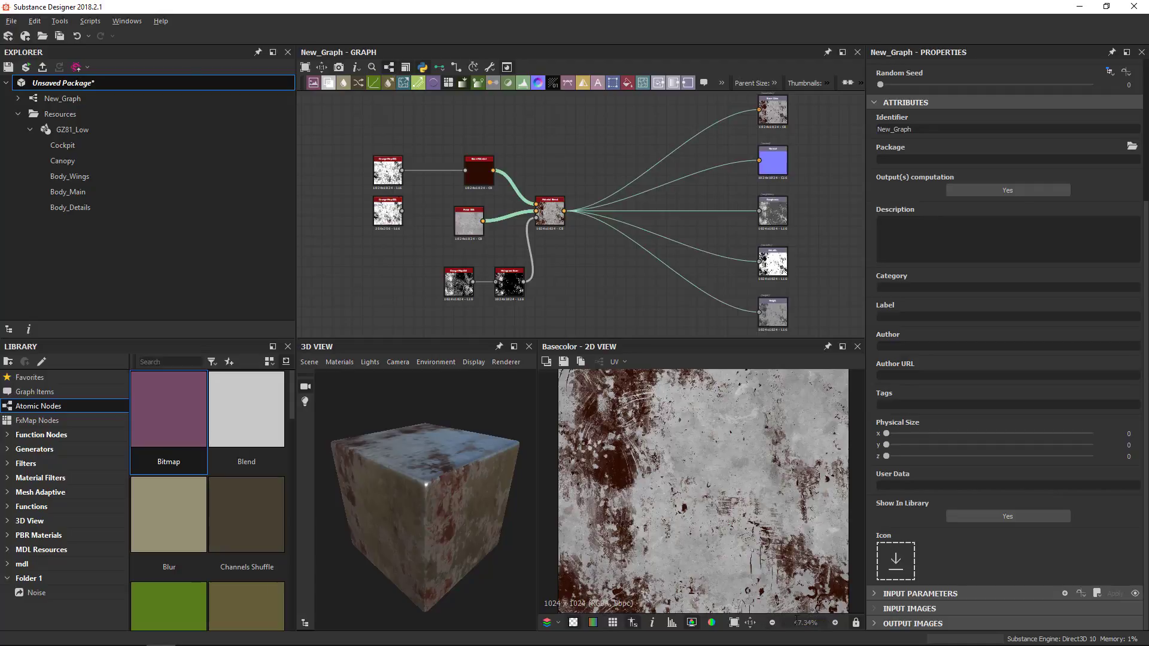
Shrink the 2D preview and pan and zoom the graph onto the Grunge Map, Base Material and Metal nodes.
scroll(760, 566, down, 2)
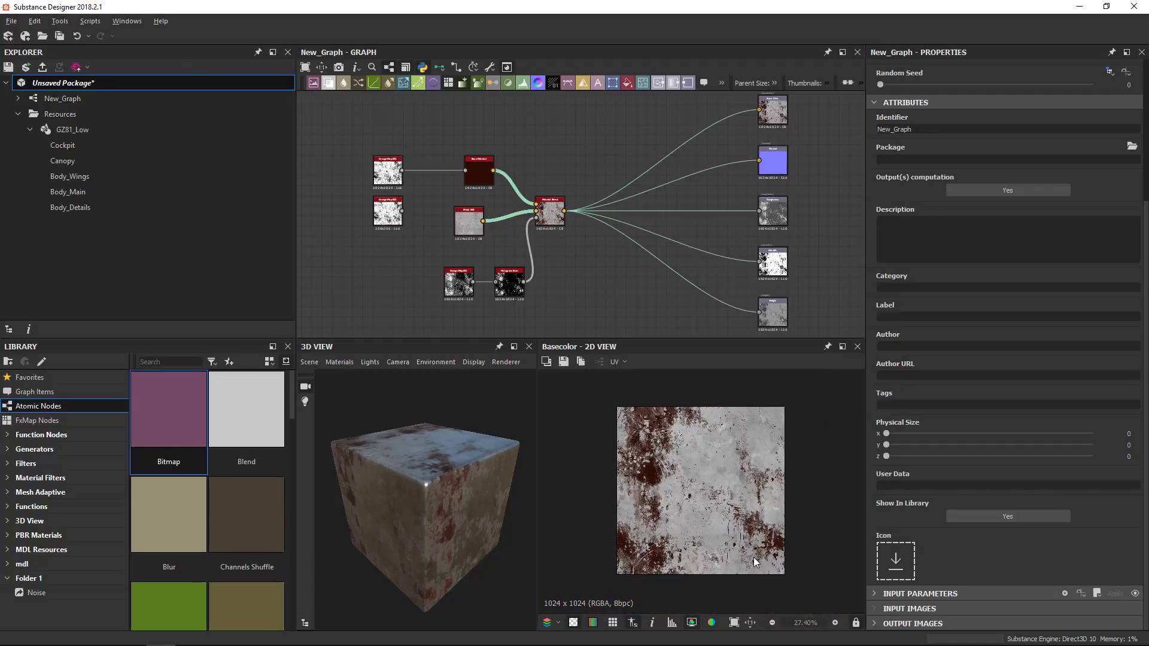
scroll(752, 558, up, 2)
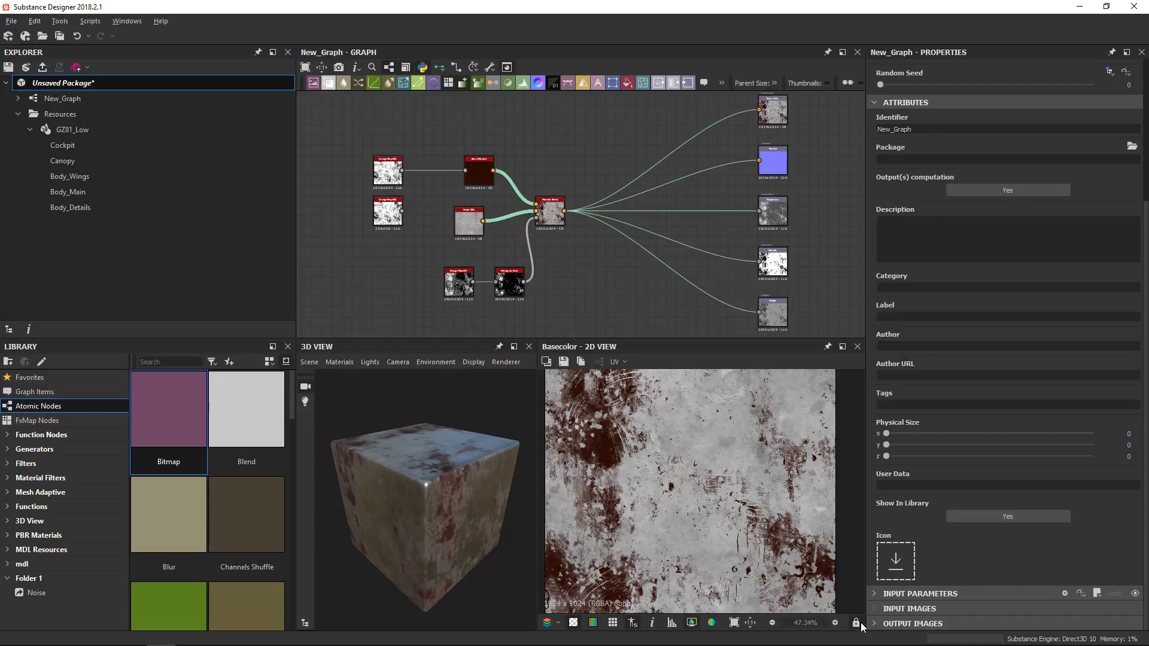
scroll(754, 533, down, 3)
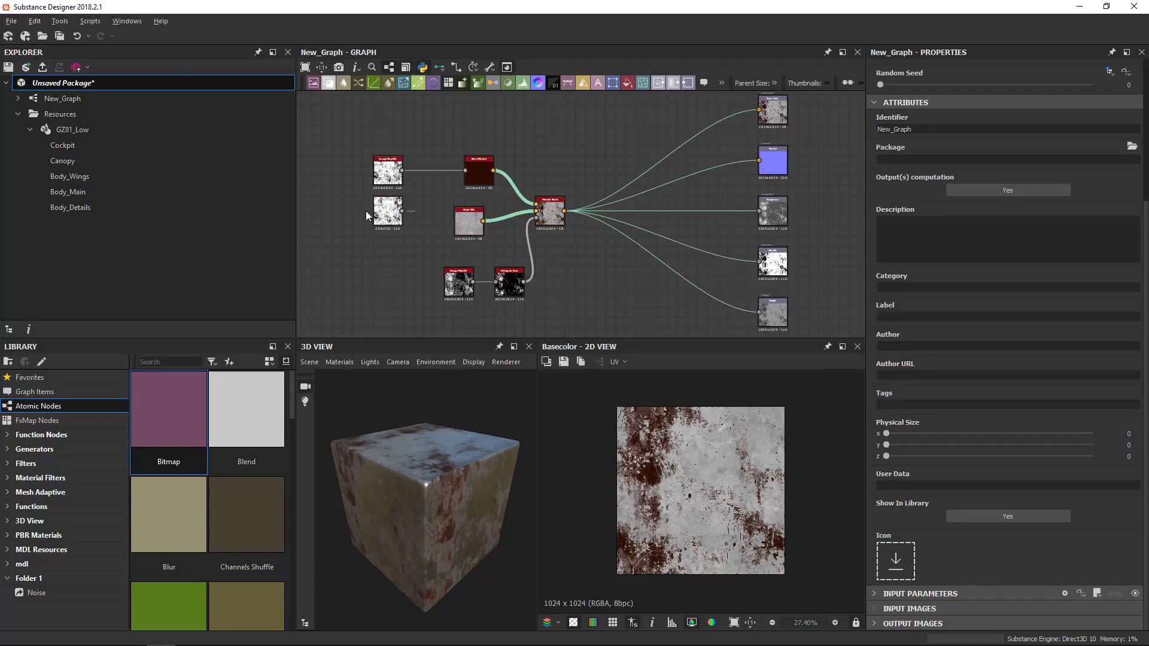
middle_drag(353, 220, 474, 260)
scroll(479, 254, up, 3)
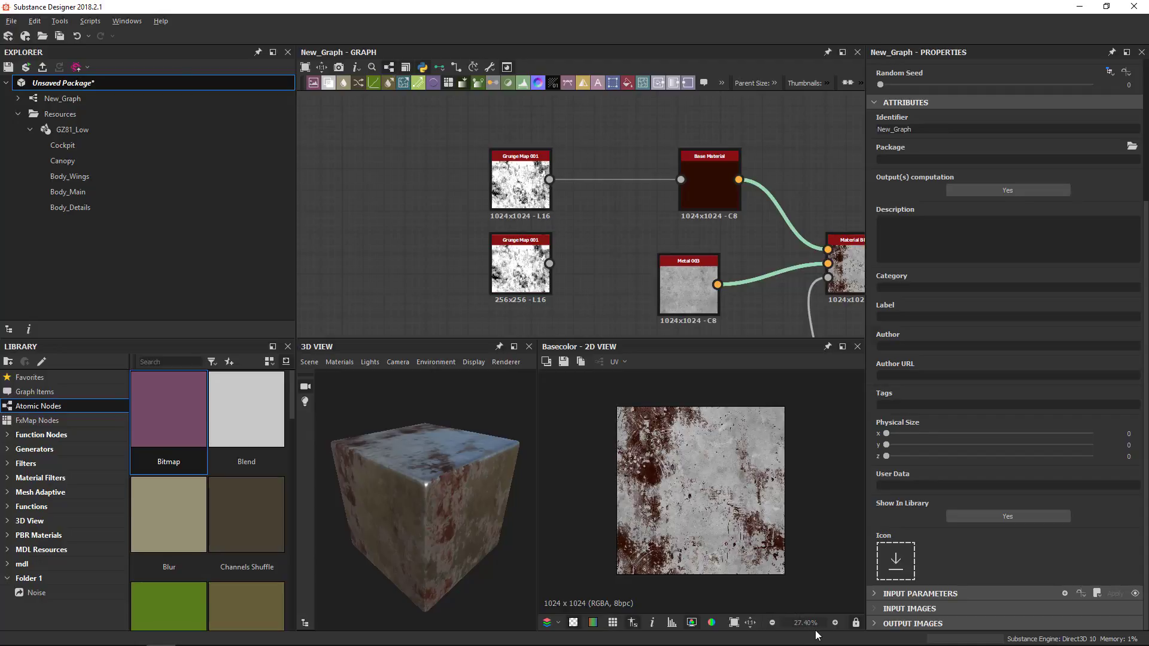
Compare the 256x256 and 1024x1024 Grunge Map previews, ending on 1024x1024, and show background-image options.
double_click(515, 267)
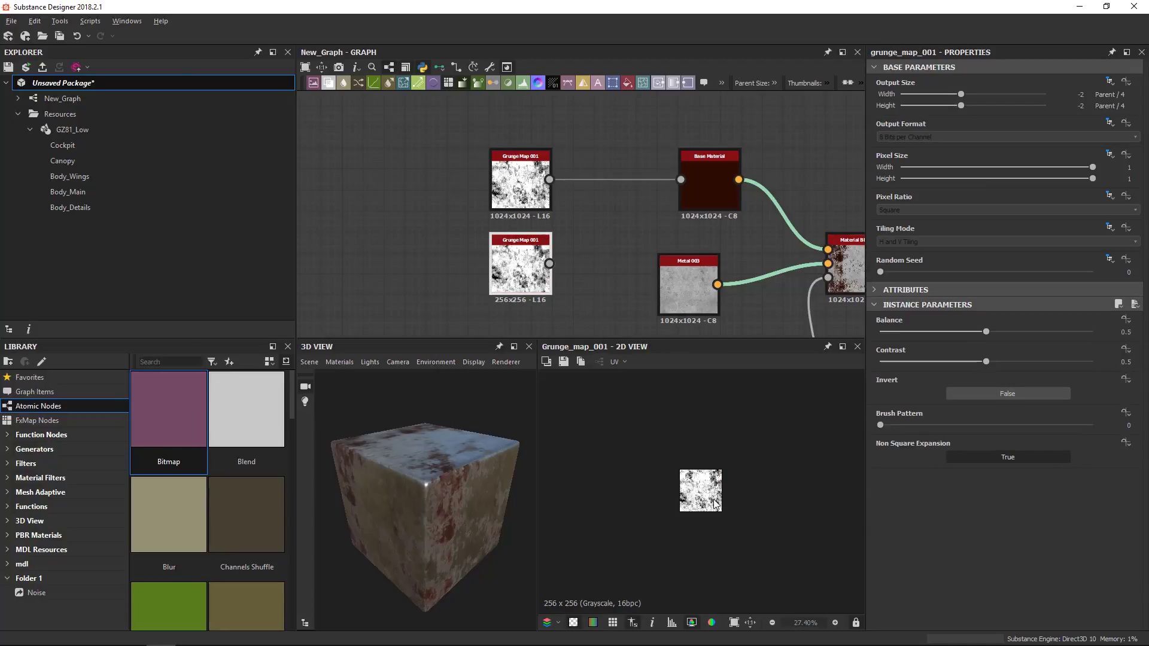
click(513, 191)
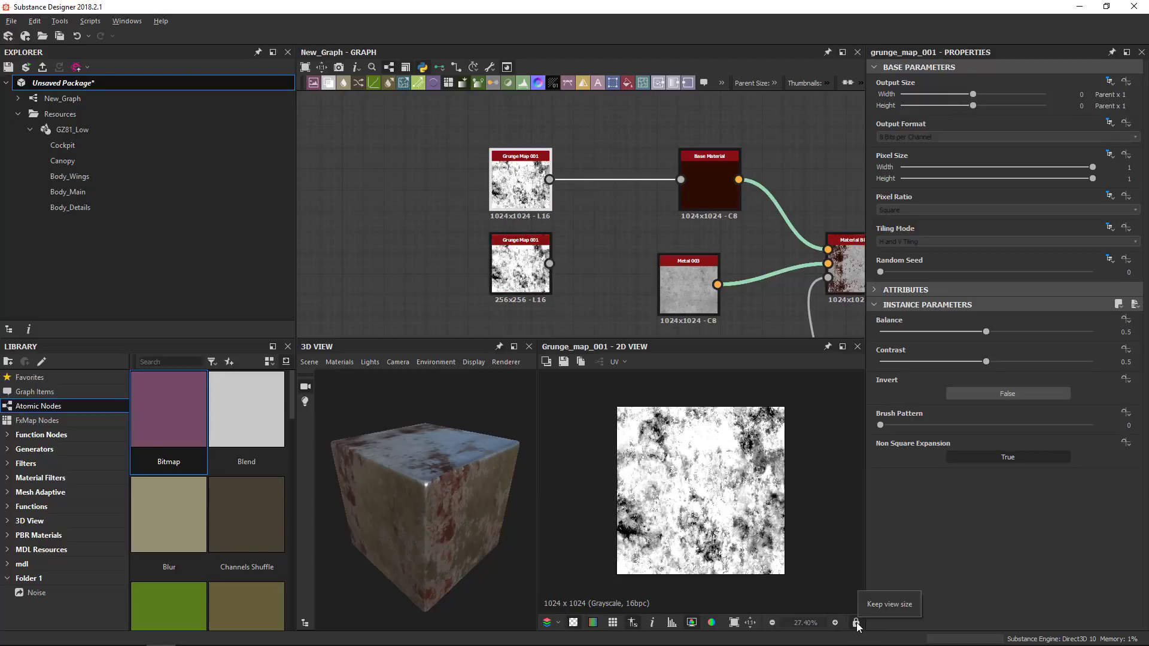
click(515, 253)
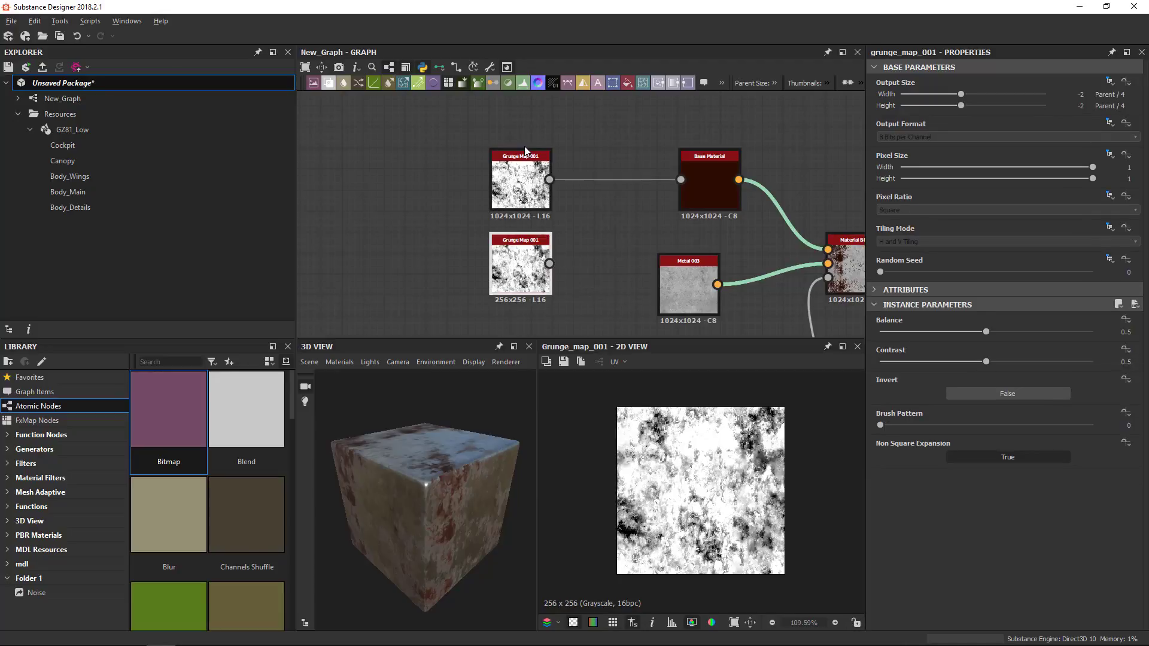
click(515, 173)
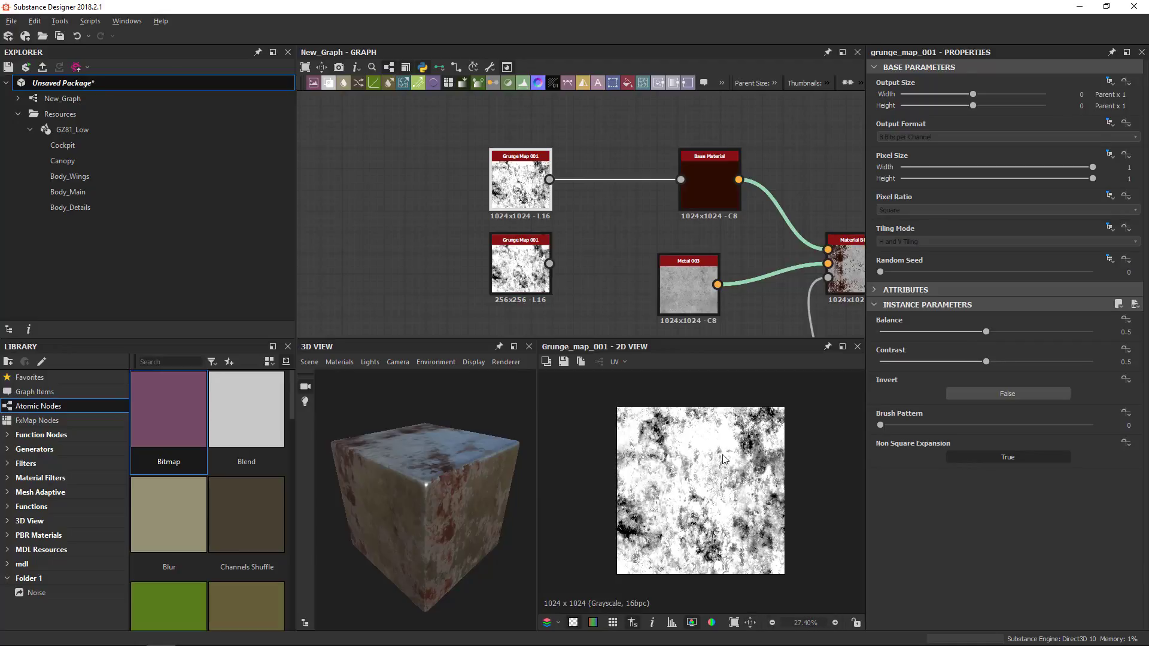
click(551, 364)
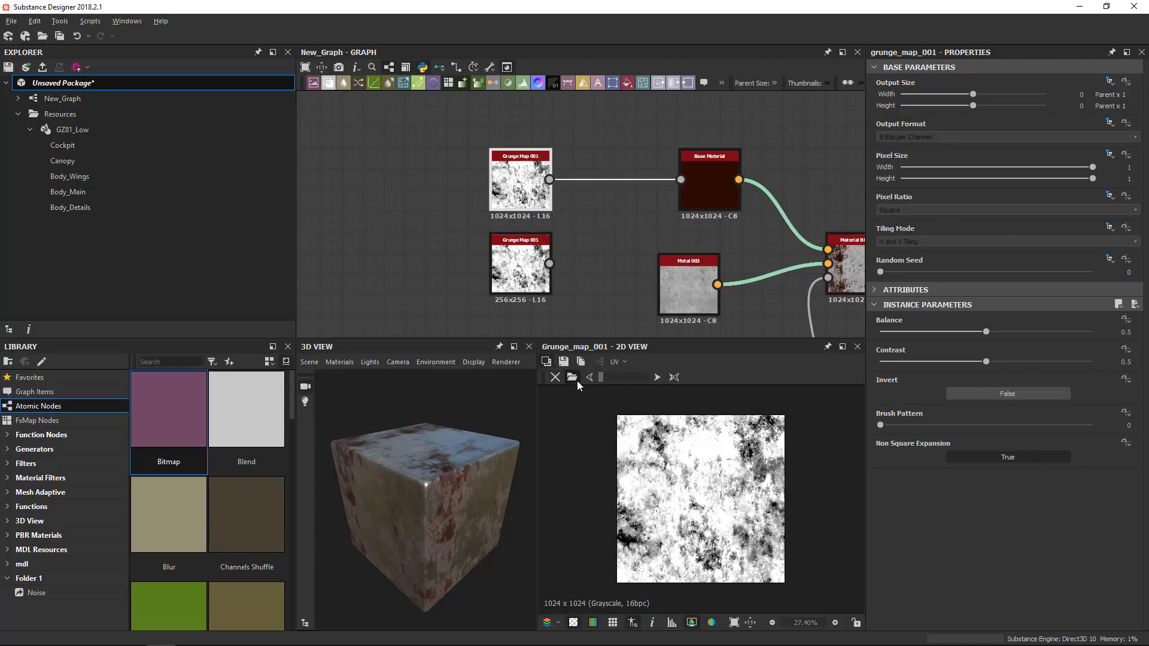
Load Leaf 02 front alpha.jpg as background, vary its opacity, remove it, and cancel Save image.
click(573, 378)
double_click(154, 210)
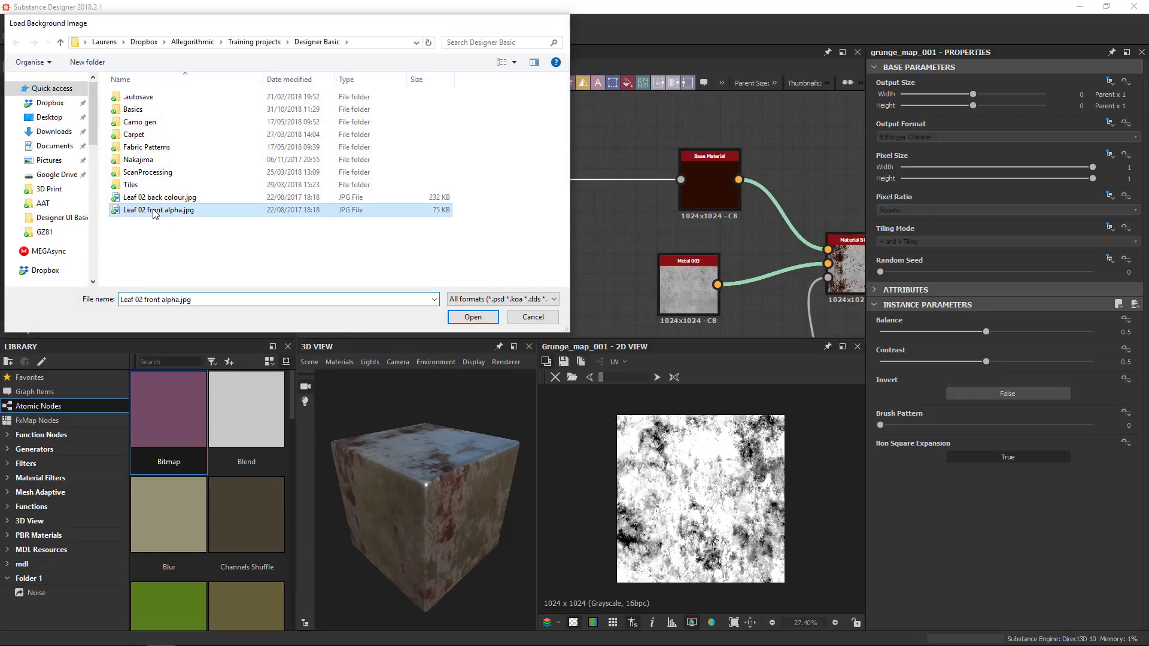
mouse_move(600, 379)
mouse_down()
mouse_move(633, 378)
mouse_move(591, 385)
mouse_up()
click(555, 377)
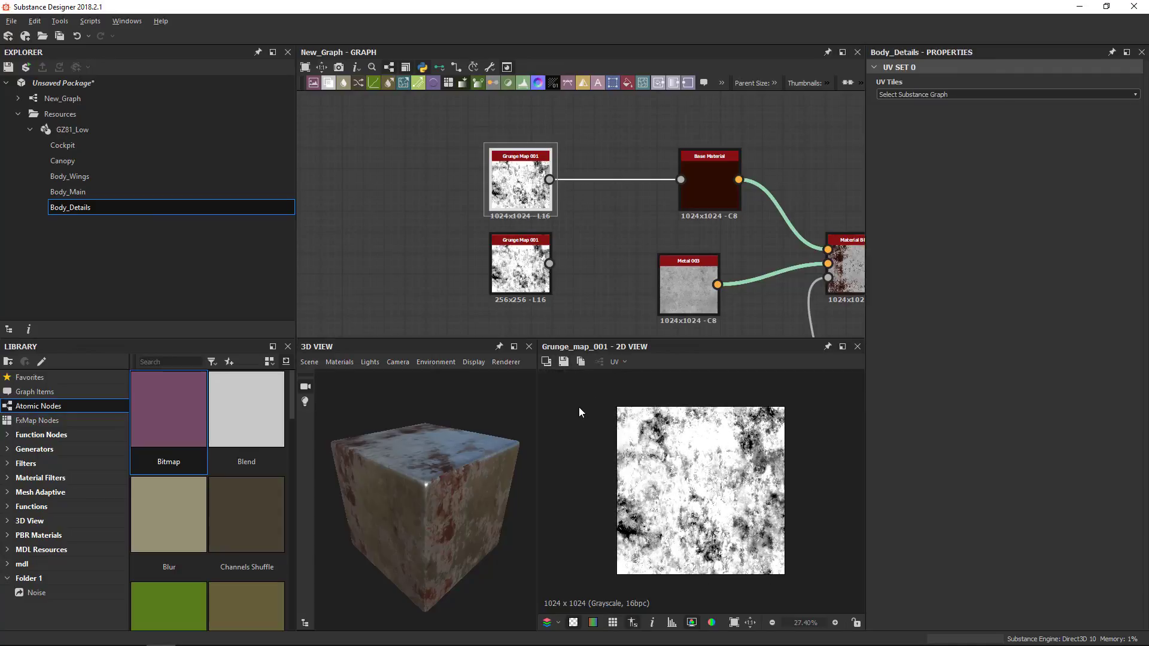
click(563, 362)
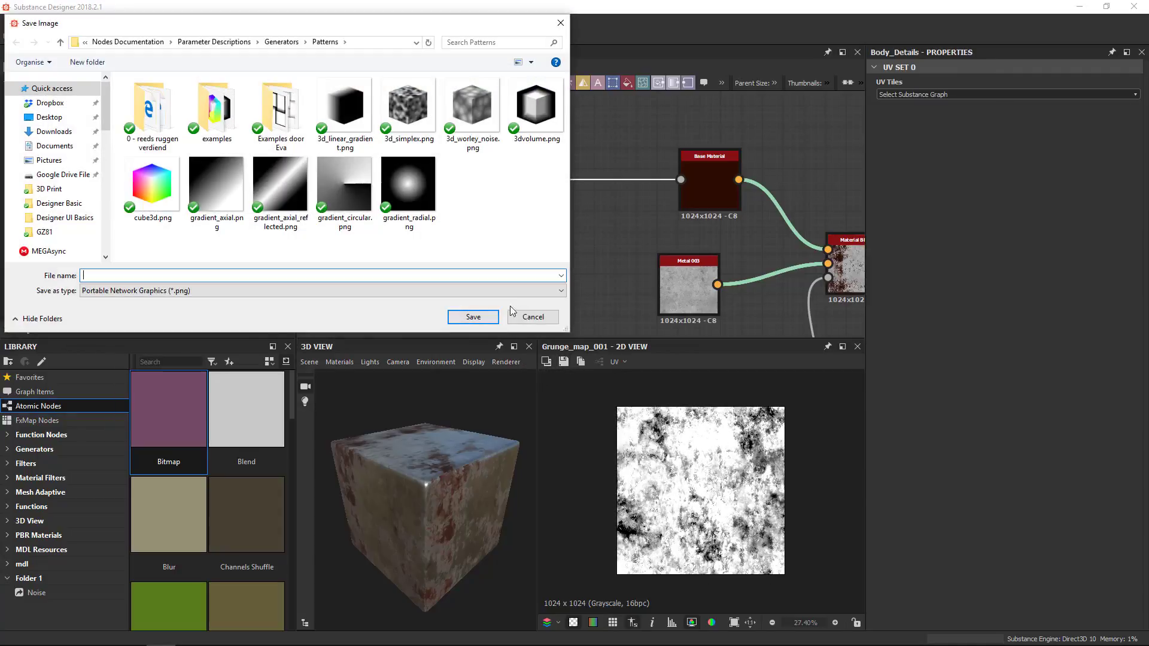
click(533, 317)
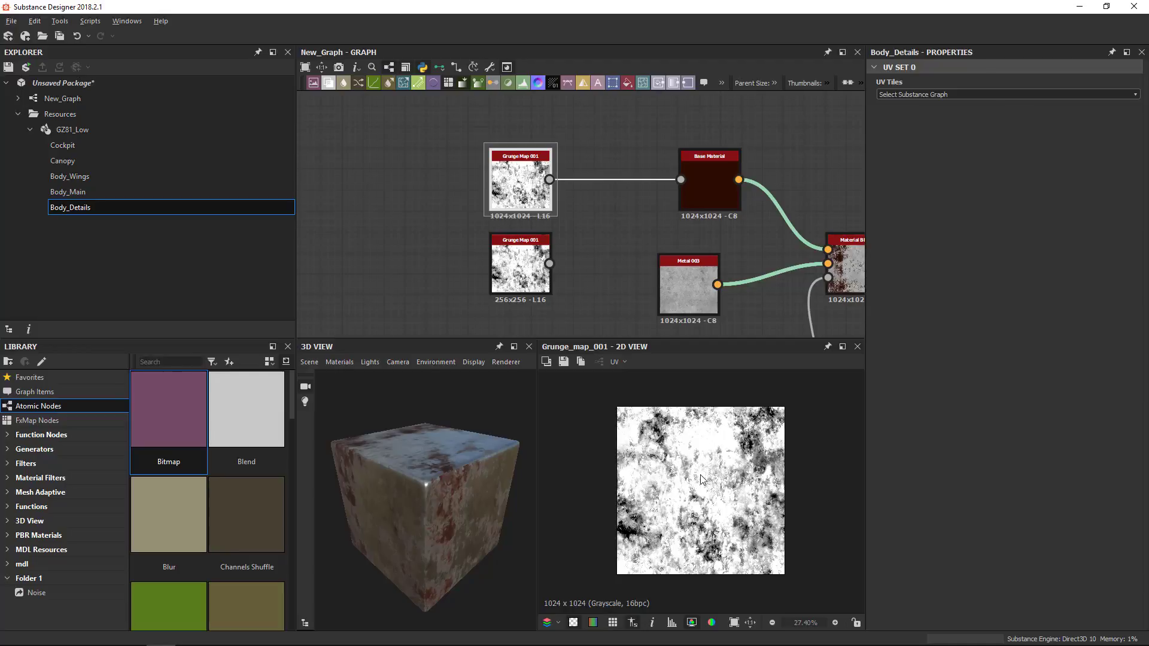
Preview the Material Blend basecolor output in the 2D view, keeping the BaseColor channel.
scroll(622, 219, down, 3)
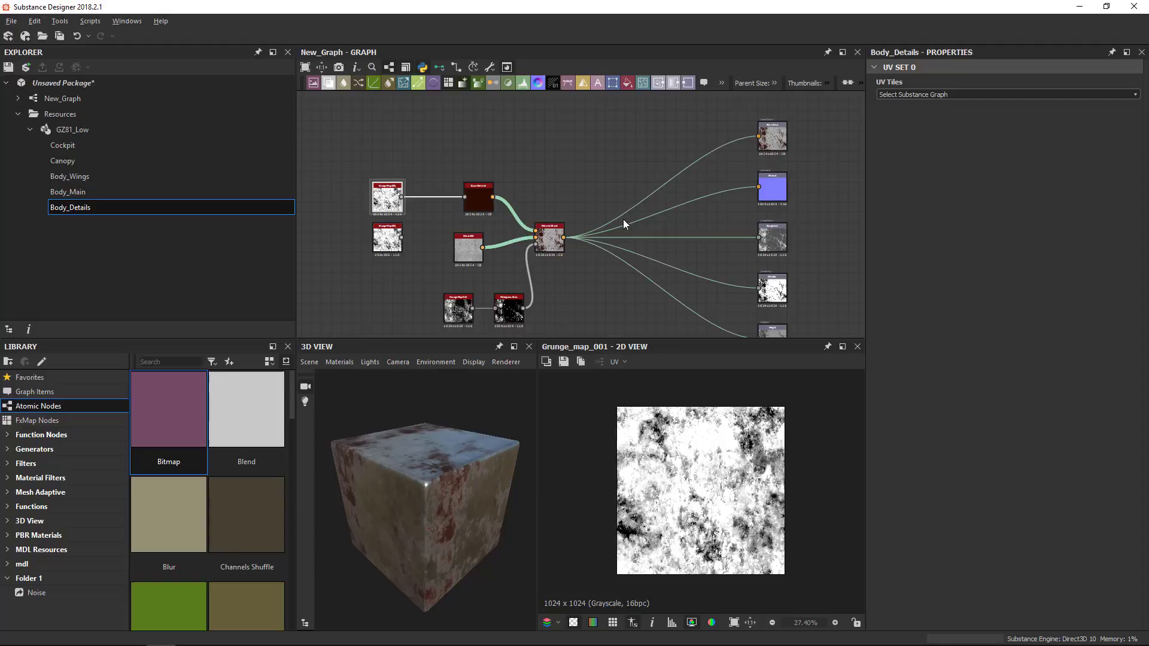
middle_drag(622, 219, 663, 155)
double_click(662, 153)
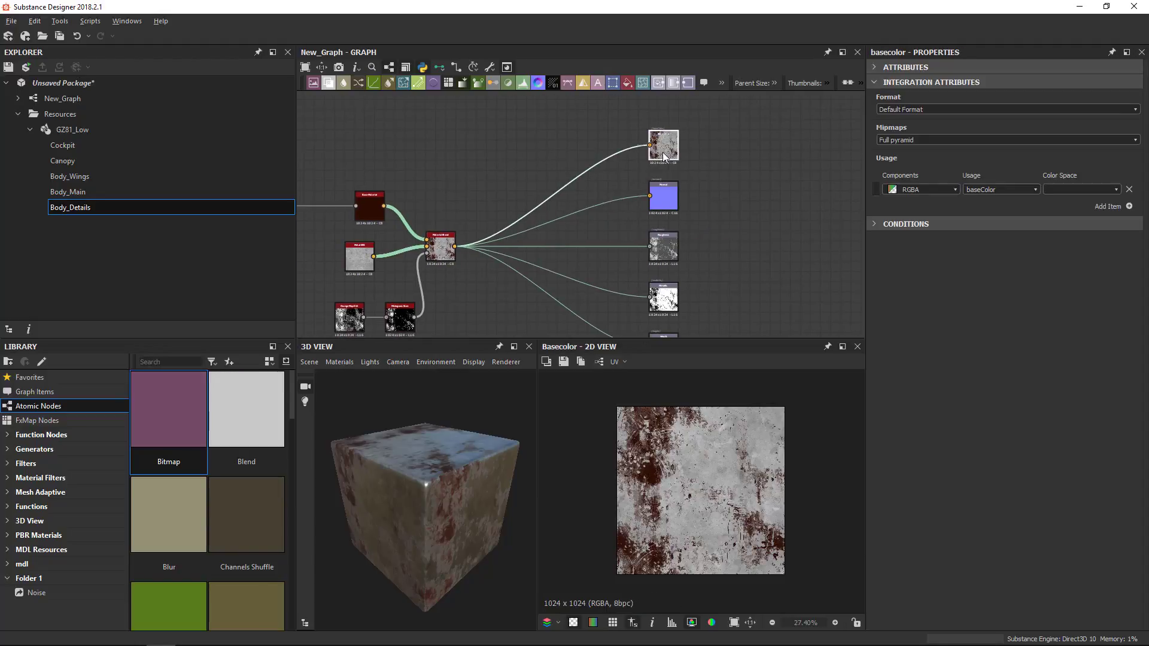
click(598, 363)
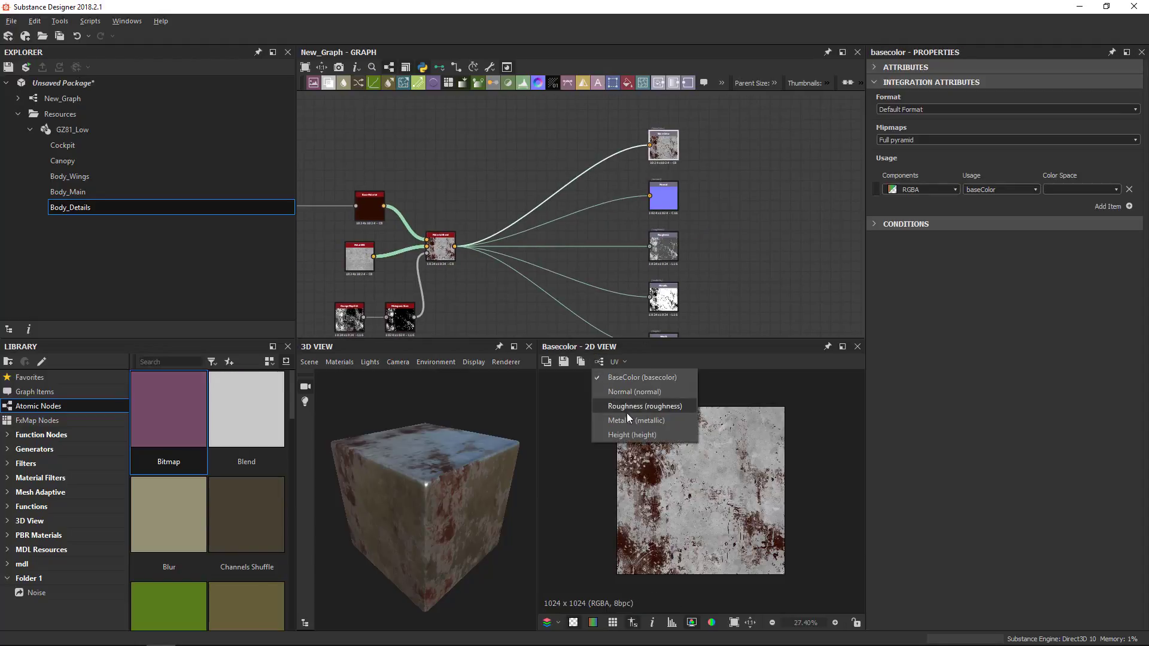
click(628, 378)
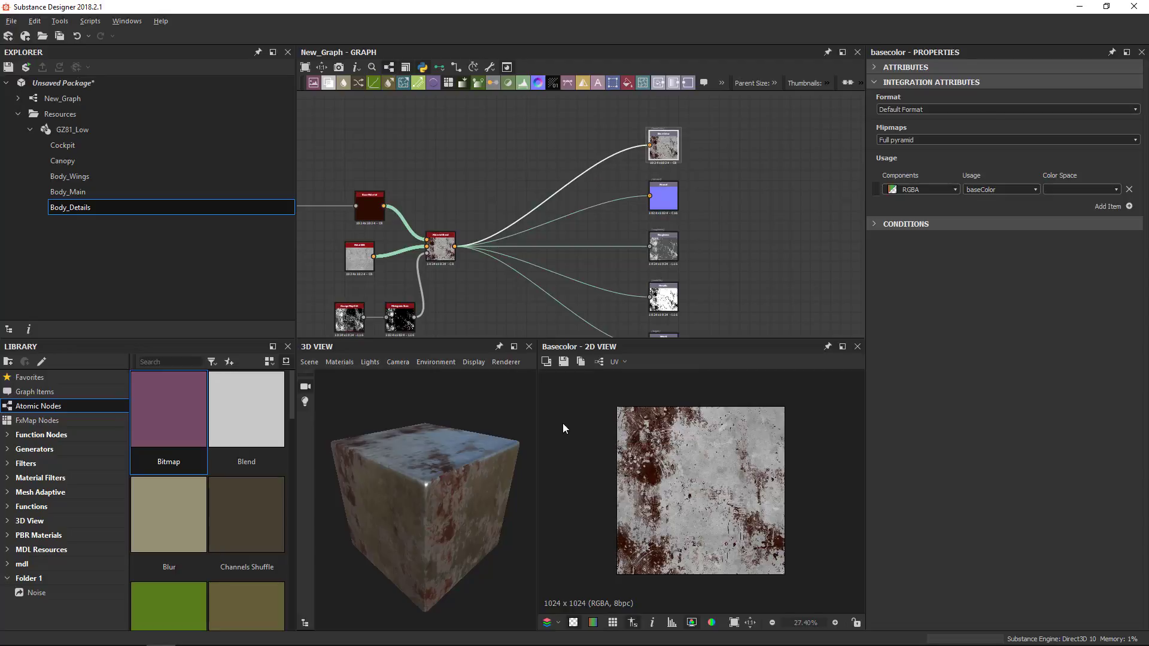
Show then hide the UV layout overlay, and check the Scene menu's Display UVs in 2D View option.
click(625, 362)
click(613, 362)
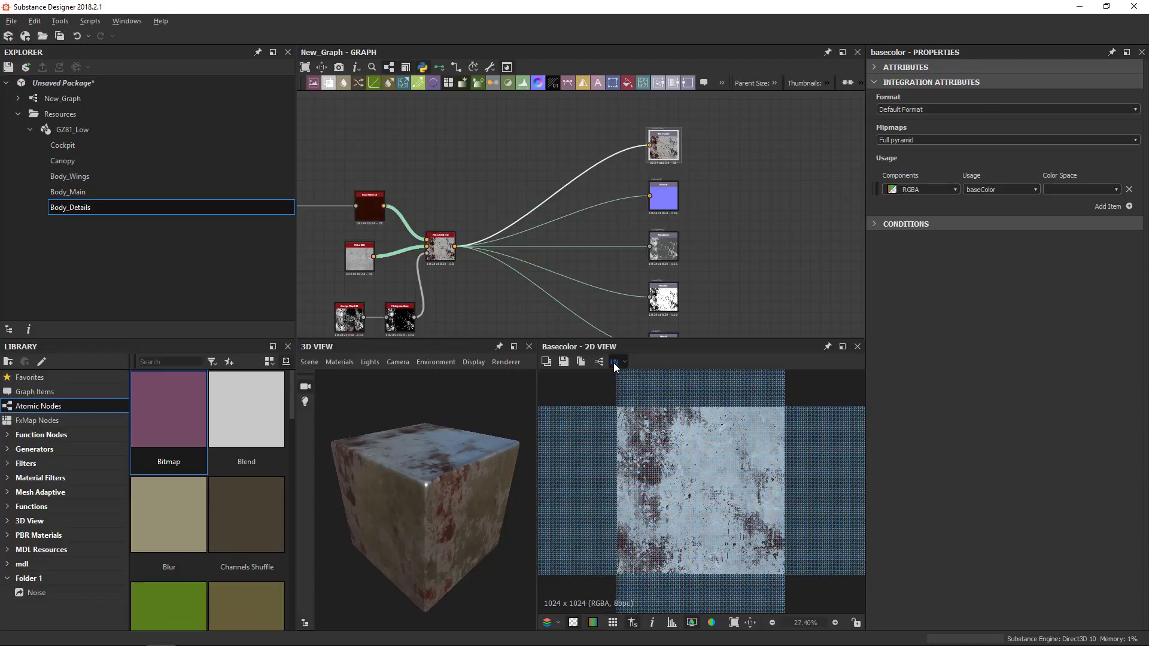
click(613, 362)
click(308, 362)
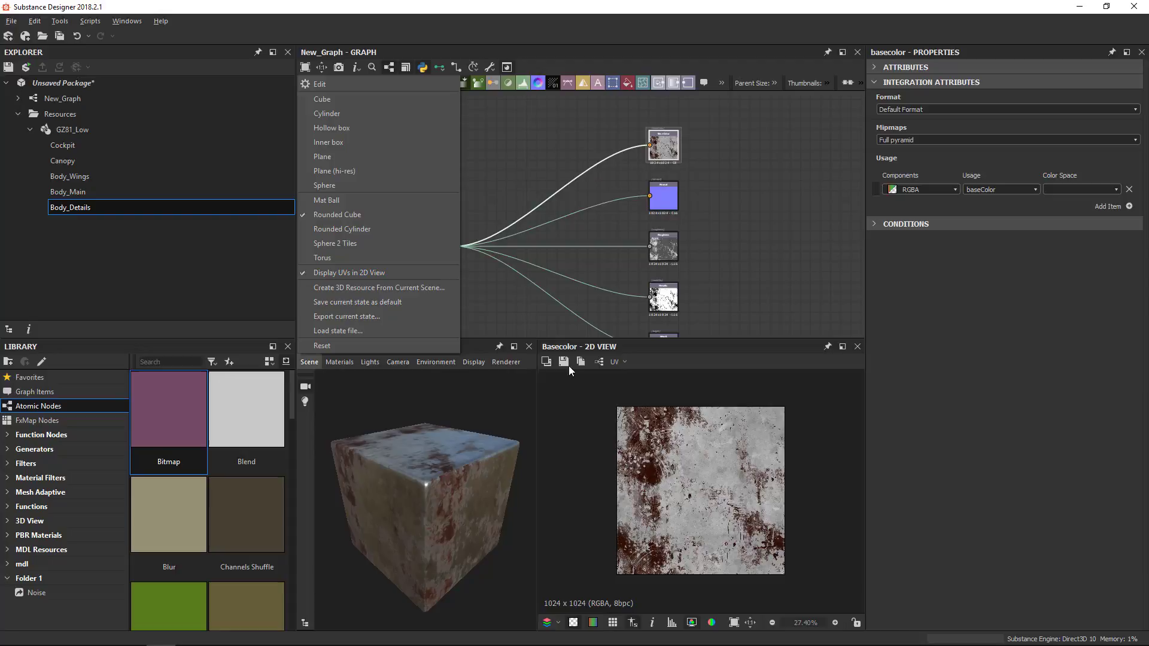
click(618, 387)
Toggle the UV layout overlay a few more times, leaving it switched off.
click(615, 362)
click(615, 363)
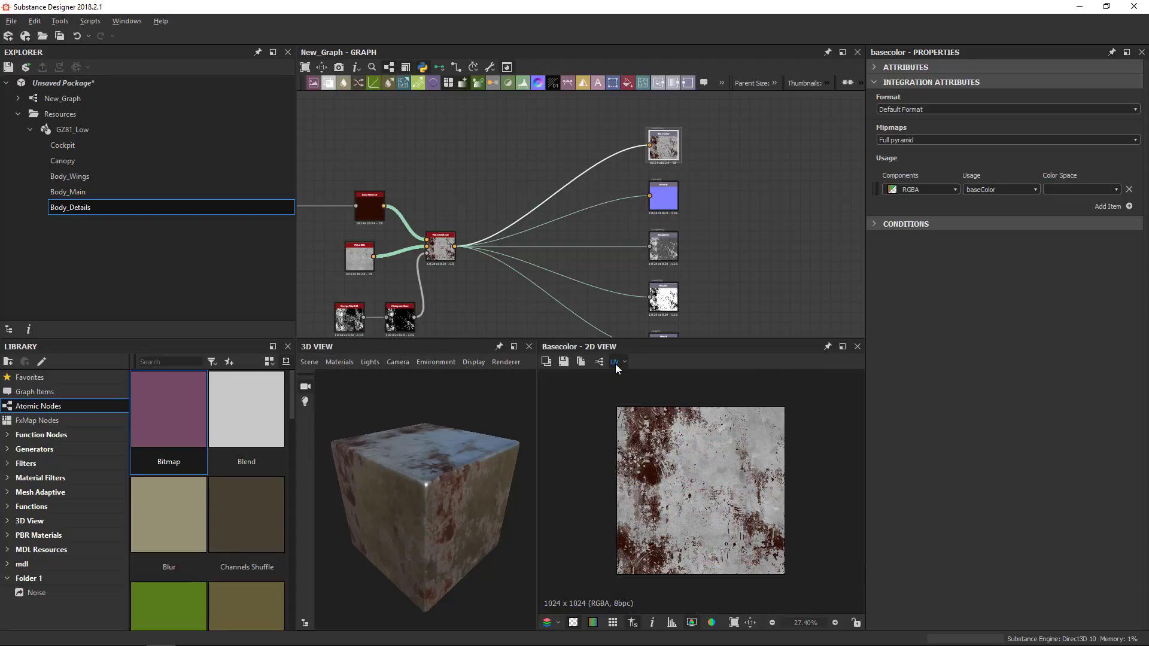
click(616, 362)
click(616, 363)
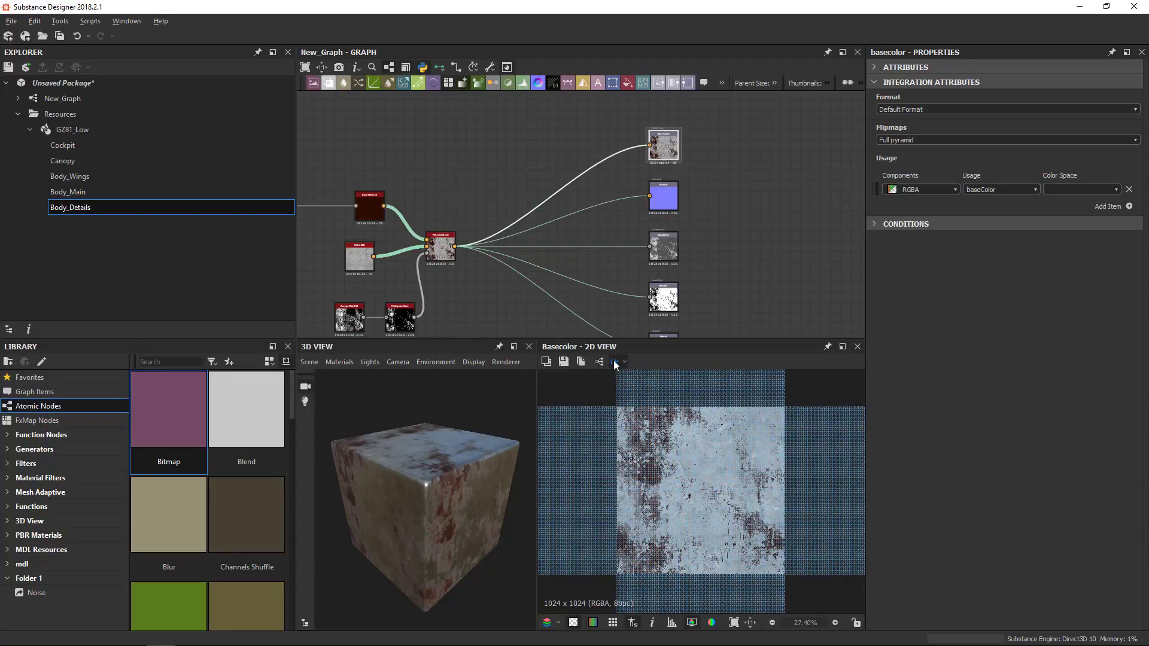
click(613, 362)
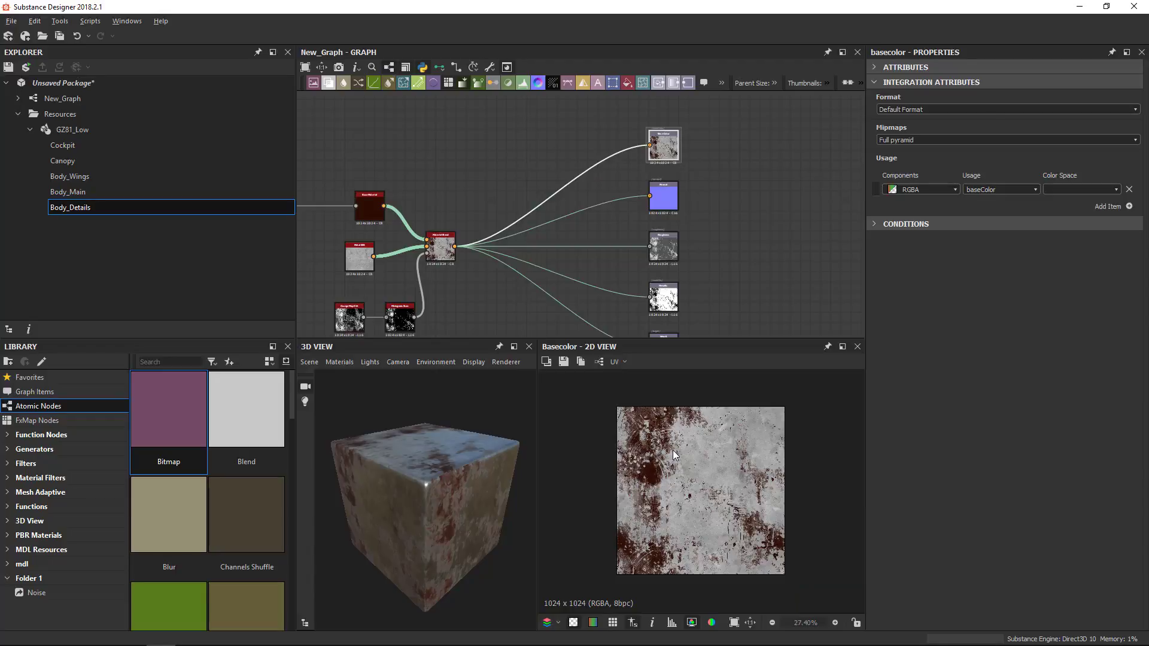